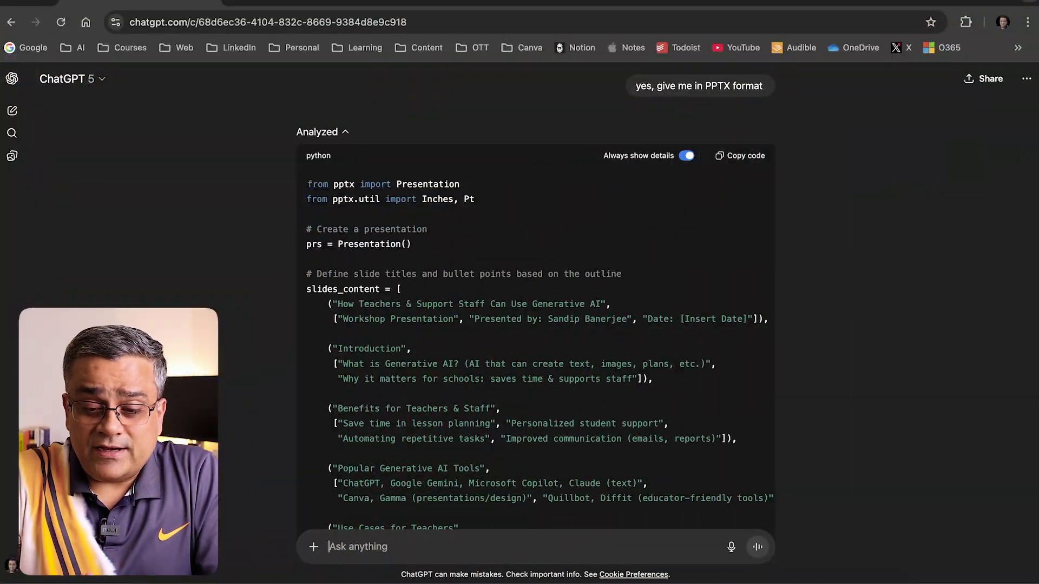
# Step: Download Generative_AI_for_Teachers_Workshop.pptx from the end of the chat reply and open the downloaded file in PowerPoint
pyautogui.scroll(-20, 871, 336)
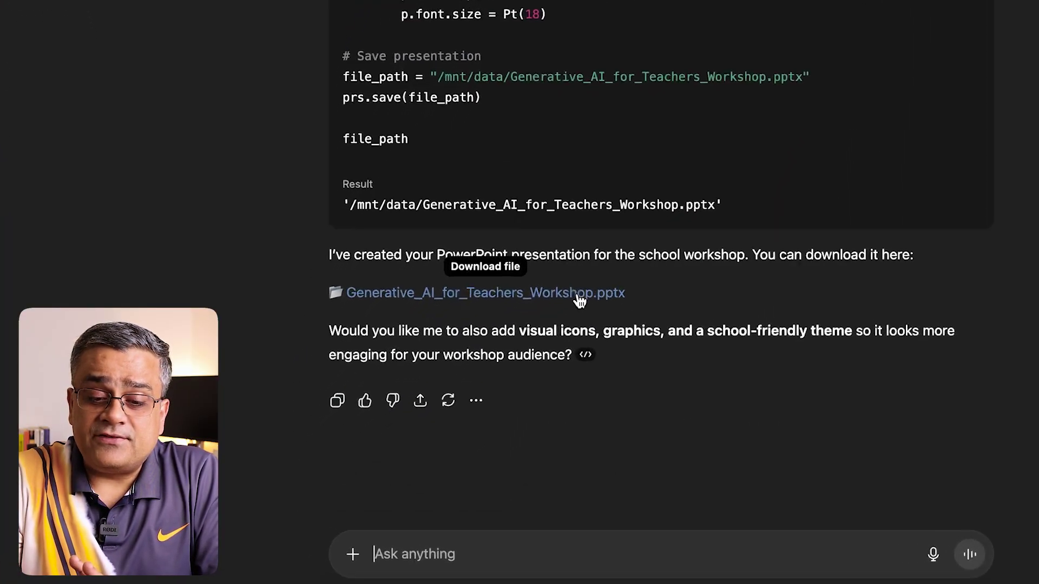
pyautogui.click(579, 297)
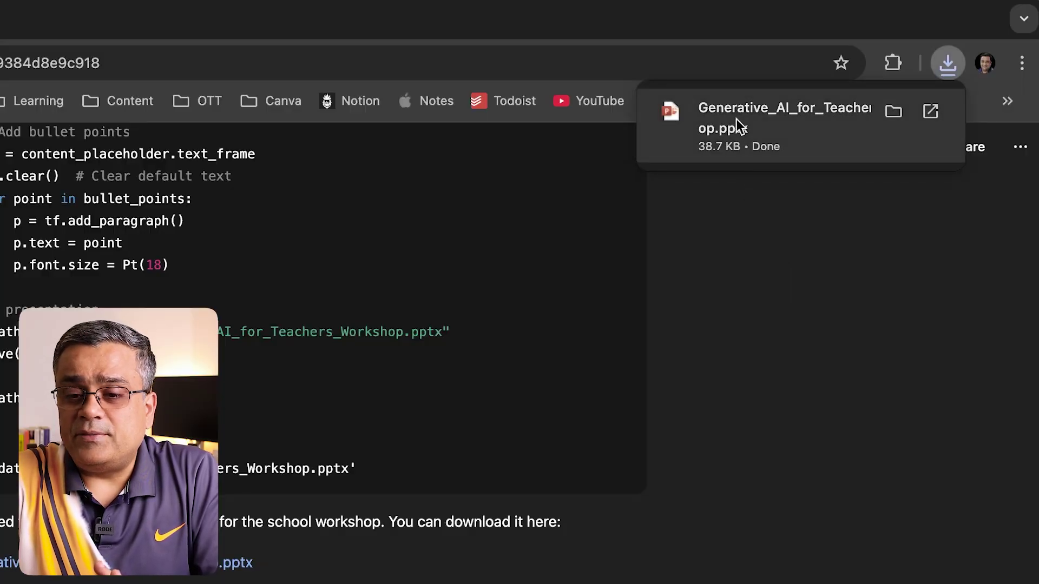
pyautogui.click(739, 126)
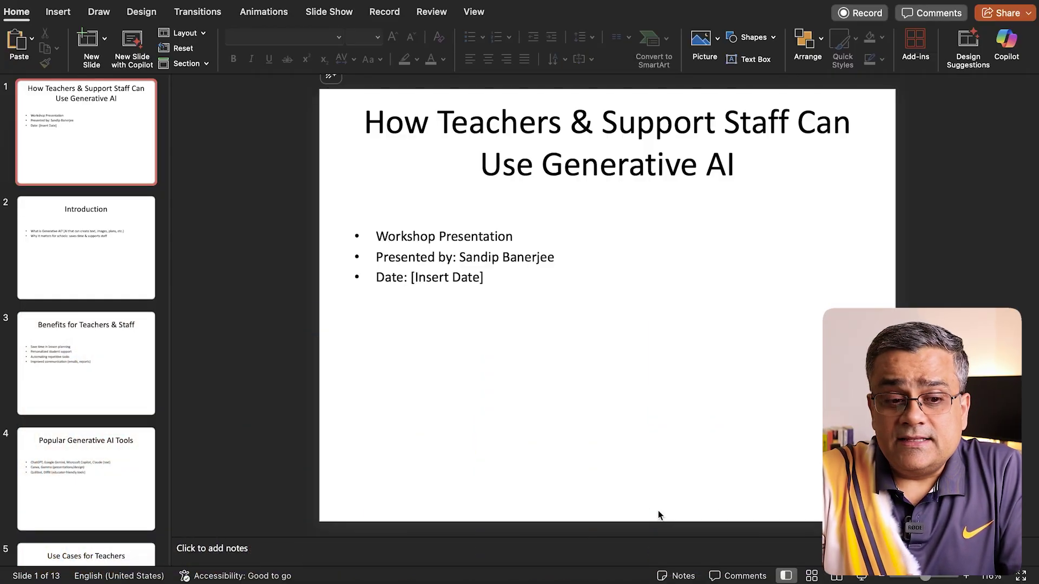
# Step: Look through the generated slides from the Introduction onward to check their content and plain design
pyautogui.click(112, 258)
pyautogui.press('Down')
pyautogui.press('Down')
pyautogui.press('Down')
pyautogui.press('Down')
pyautogui.press('Down')
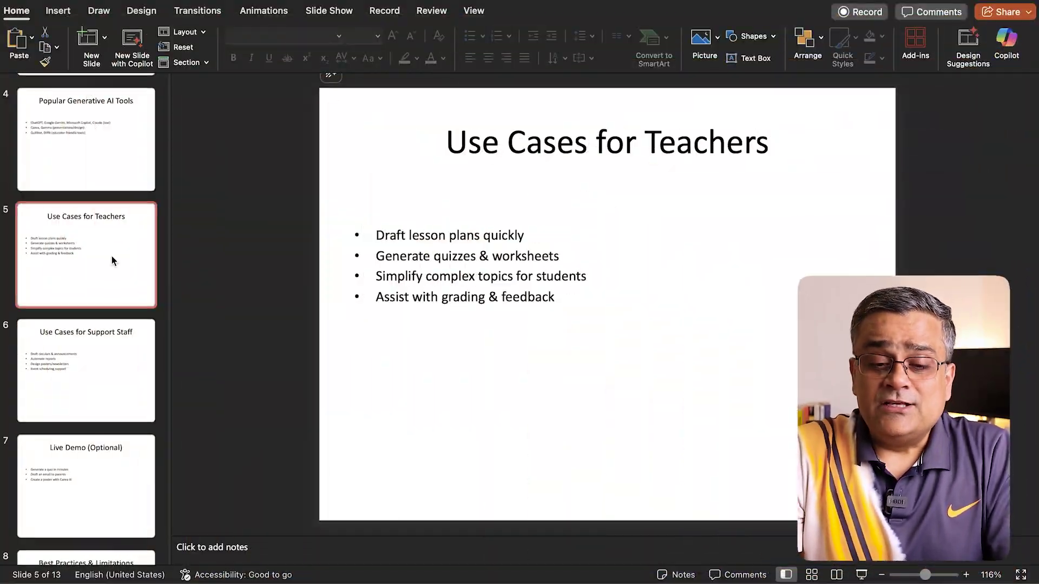
pyautogui.press('Up')
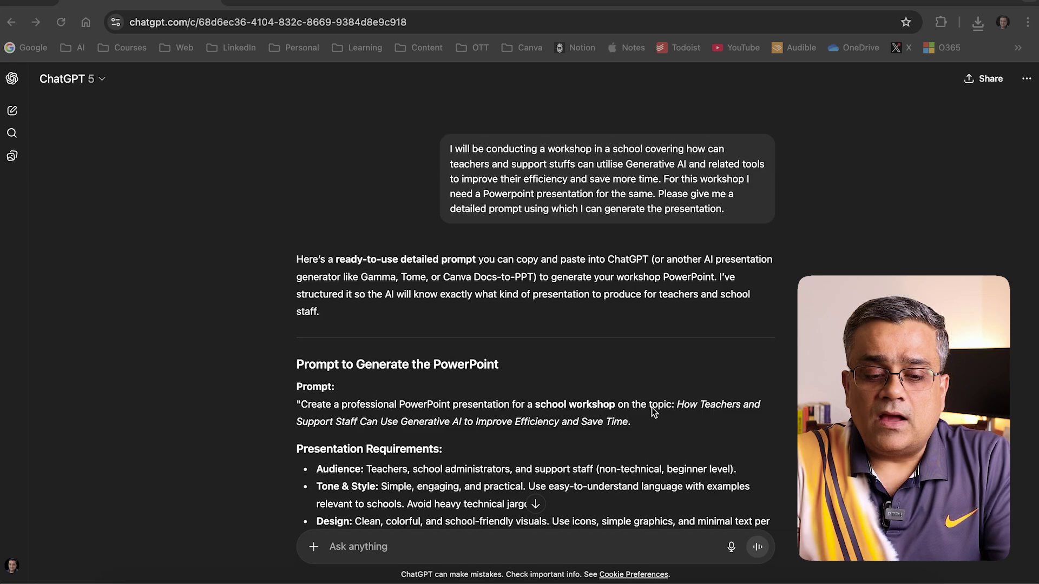
# Step: In ChatGPT, copy the PowerPoint prompt from "Create a professional" through the Design requirement, and open gamma.app in a new tab
pyautogui.scroll(-4, 652, 407)
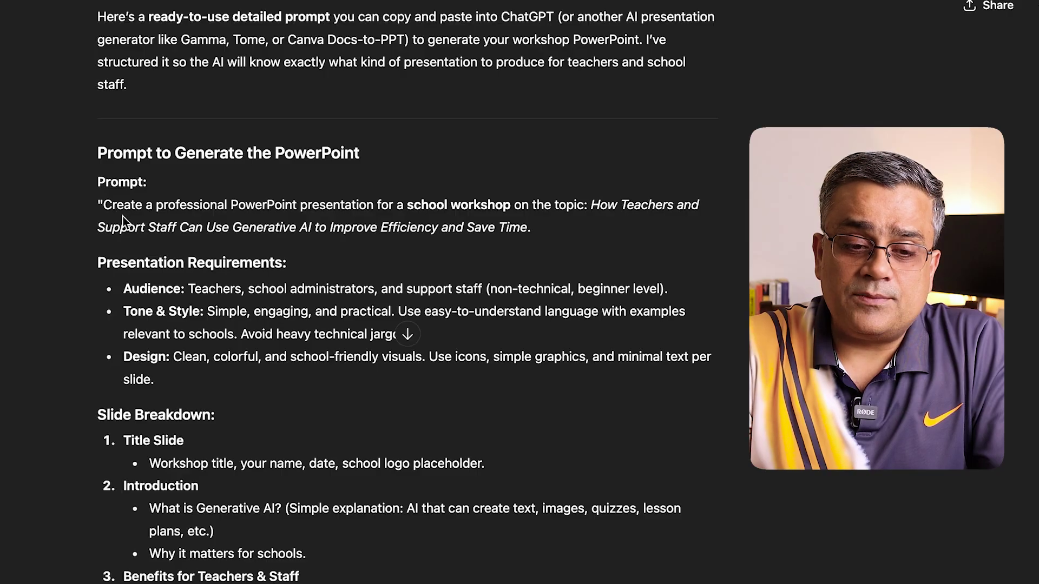
pyautogui.moveTo(104, 206); pyautogui.dragTo(190, 379)
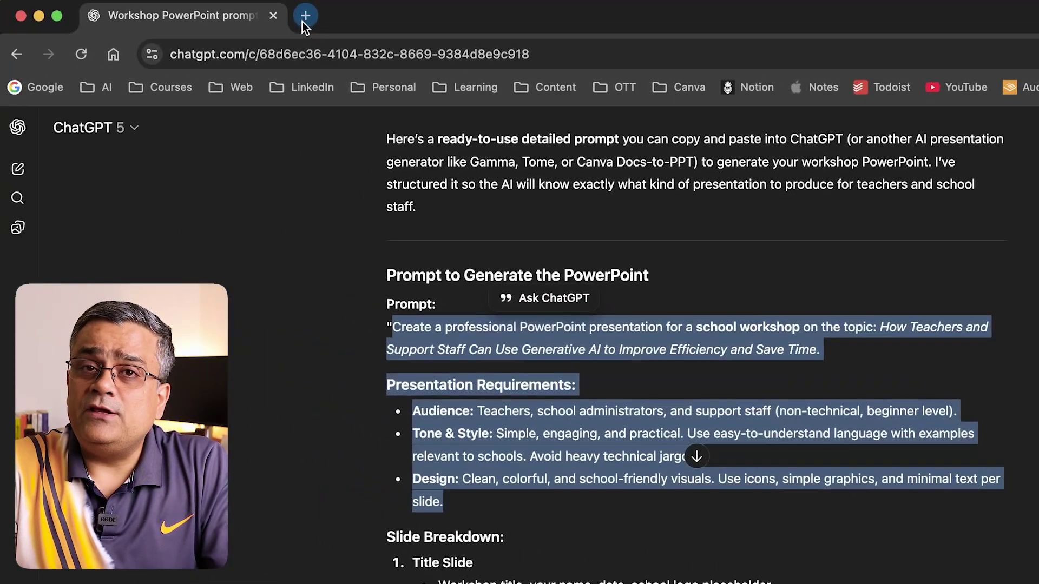
pyautogui.click(303, 22)
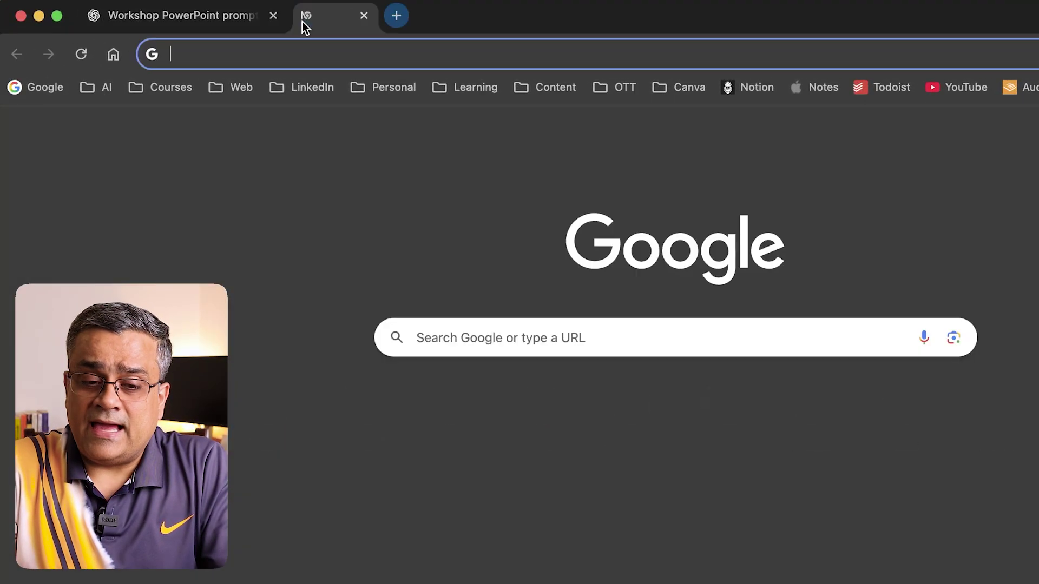
pyautogui.write('gamma.app')
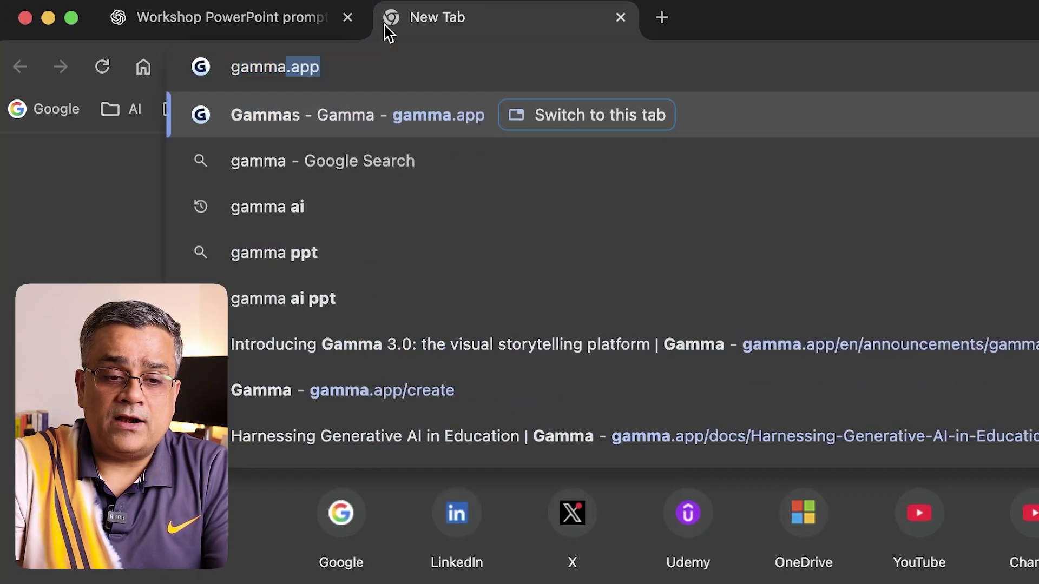
pyautogui.press('Return')
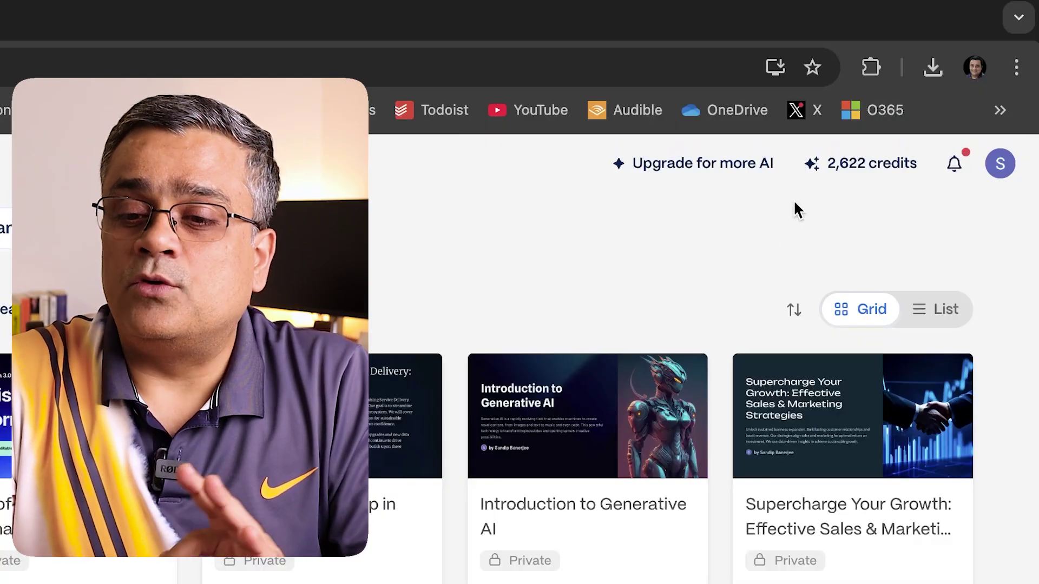
# Step: View the Gamma credit balance details and the Refer a friend option for earning more credits
pyautogui.click(881, 169)
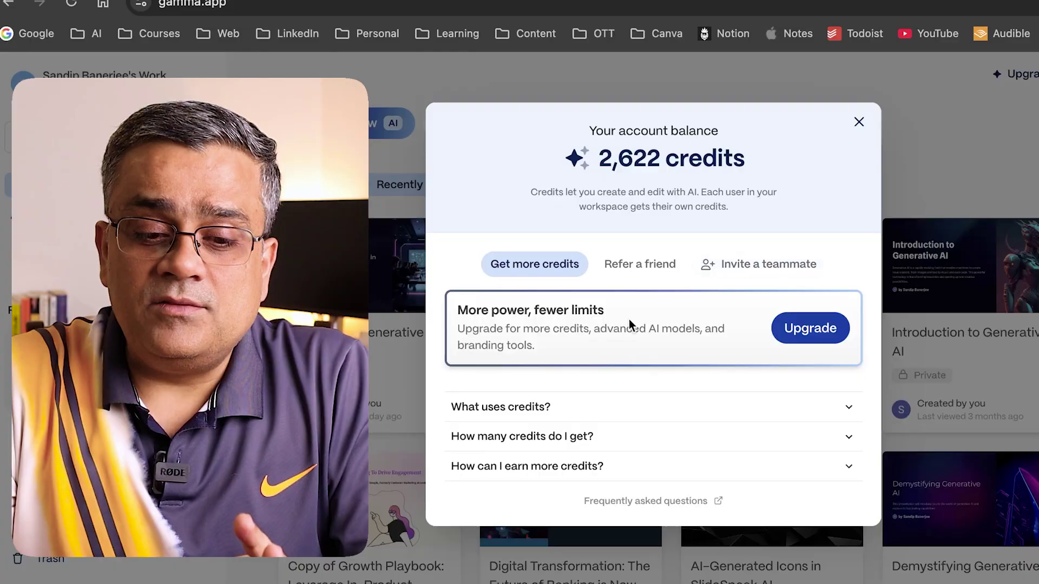
pyautogui.click(632, 275)
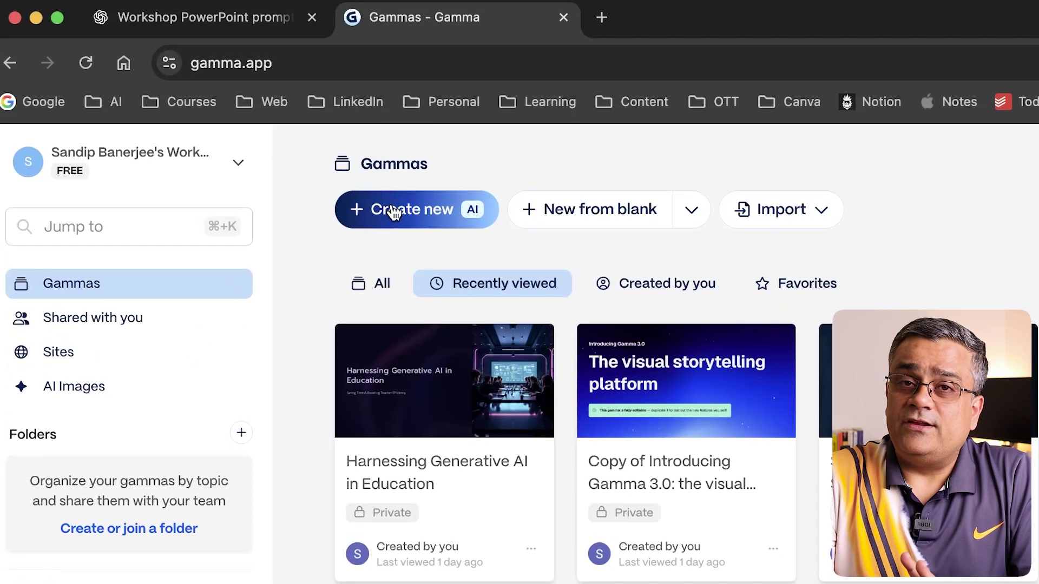
# Step: Start a new AI creation with the one-line-prompt Generate option, rechecking the source prompt in the ChatGPT tab
pyautogui.click(263, 138)
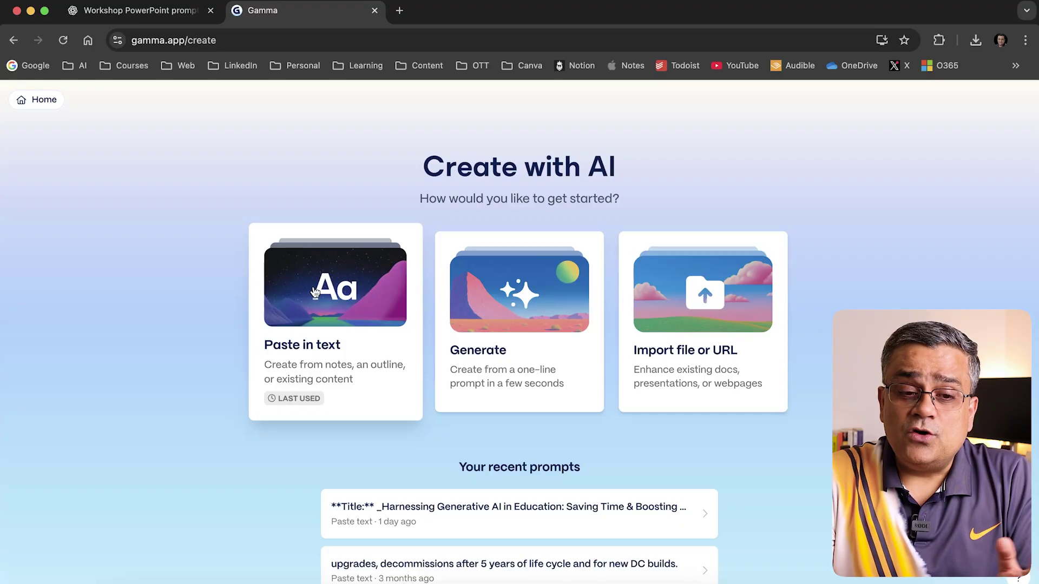
pyautogui.click(171, 14)
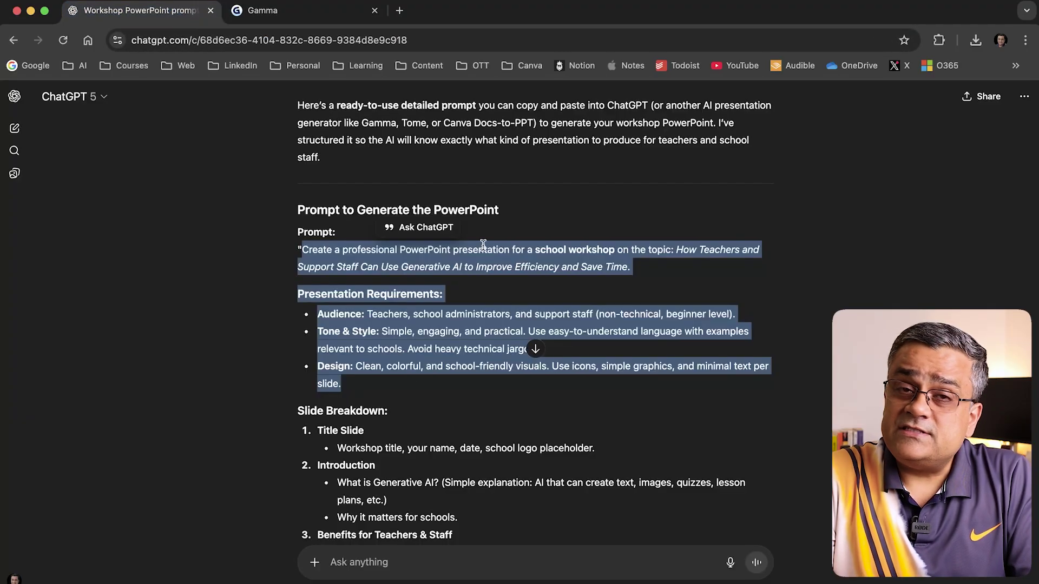
pyautogui.scroll(-10, 484, 245)
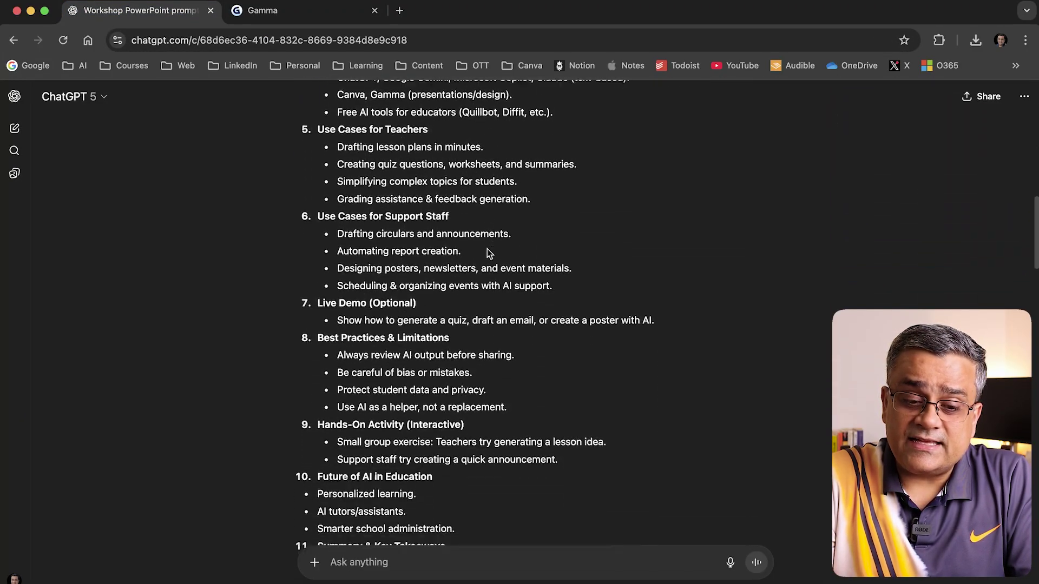
pyautogui.scroll(10, 490, 252)
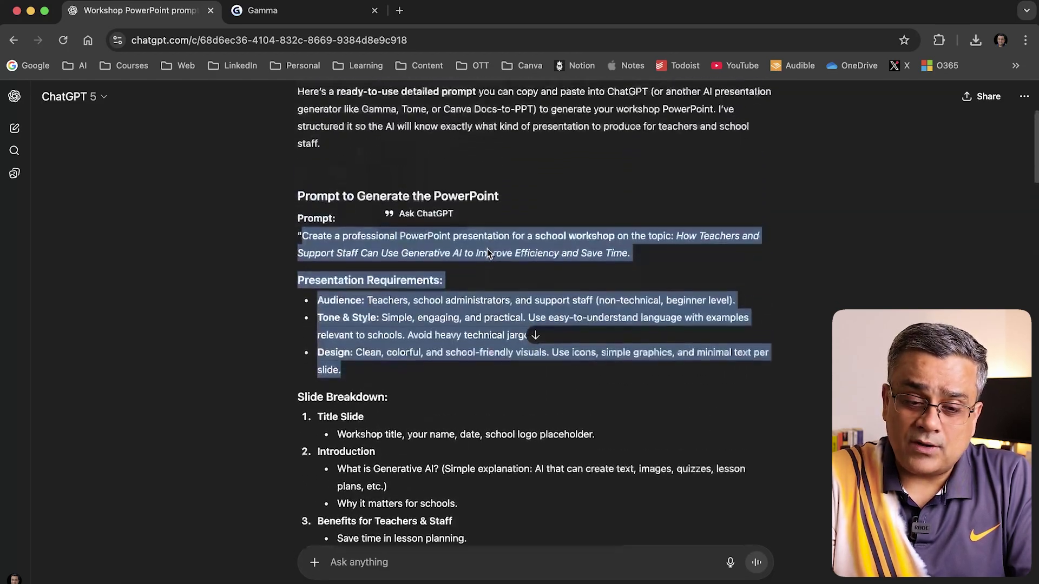
pyautogui.scroll(1, 489, 253)
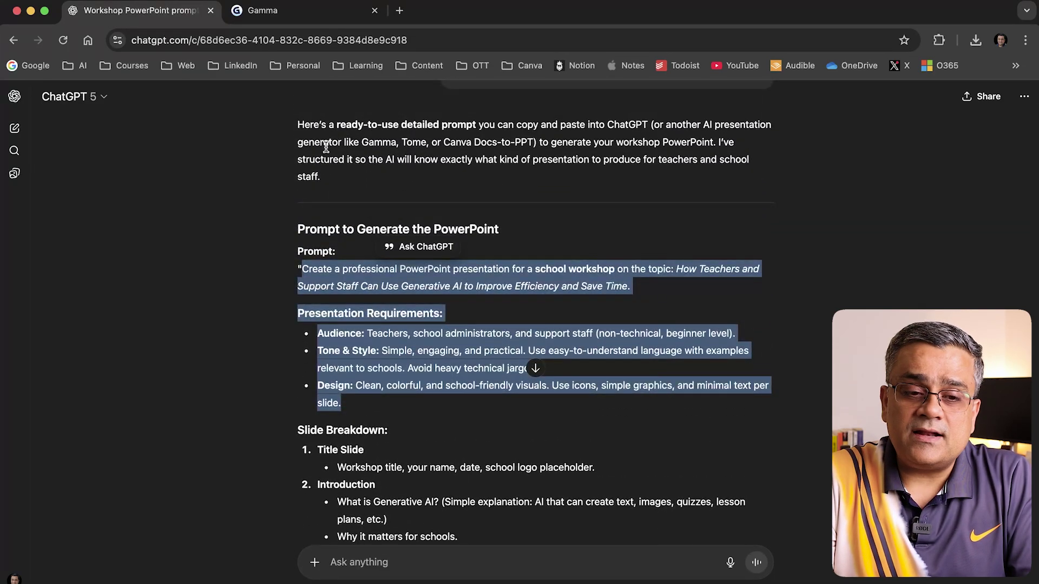
pyautogui.click(271, 11)
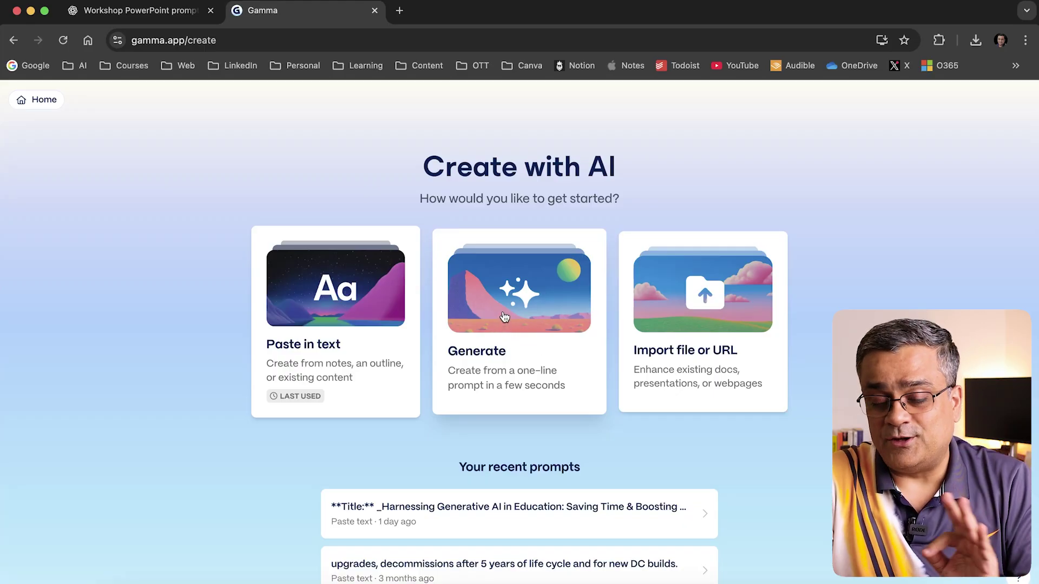
pyautogui.click(492, 341)
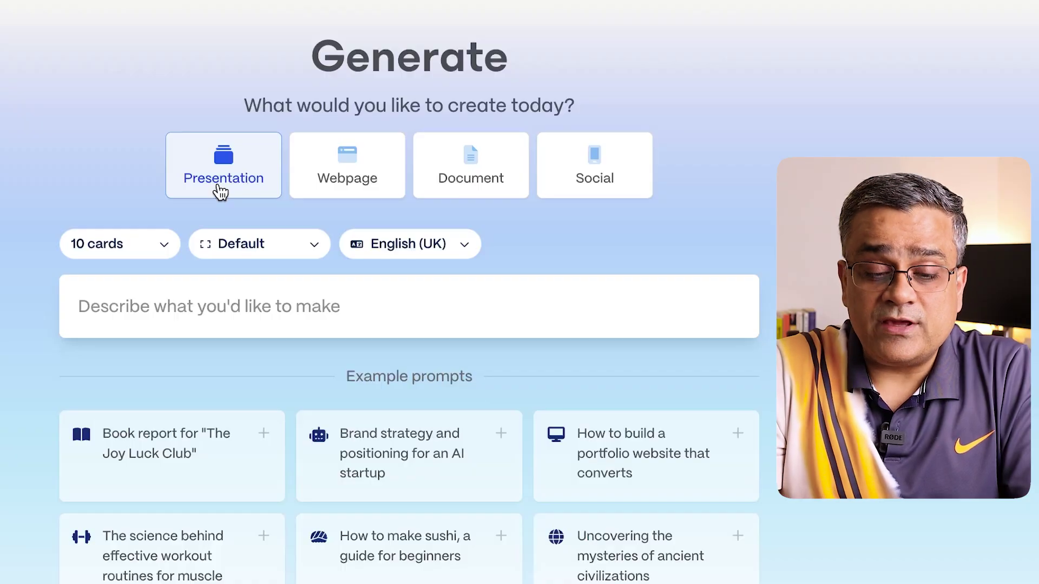
# Step: Review the card count options, keep 10 cards, and set the presentation's page style to Traditional (16:9)
pyautogui.click(167, 250)
pyautogui.scroll(-2, 260, 411)
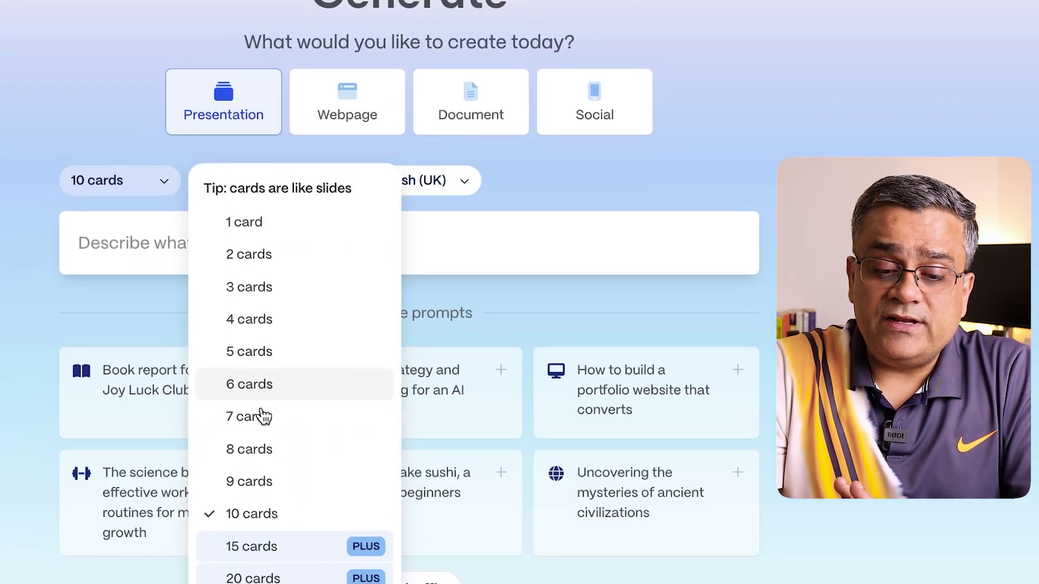
pyautogui.scroll(2, 264, 416)
pyautogui.scroll(-5, 292, 413)
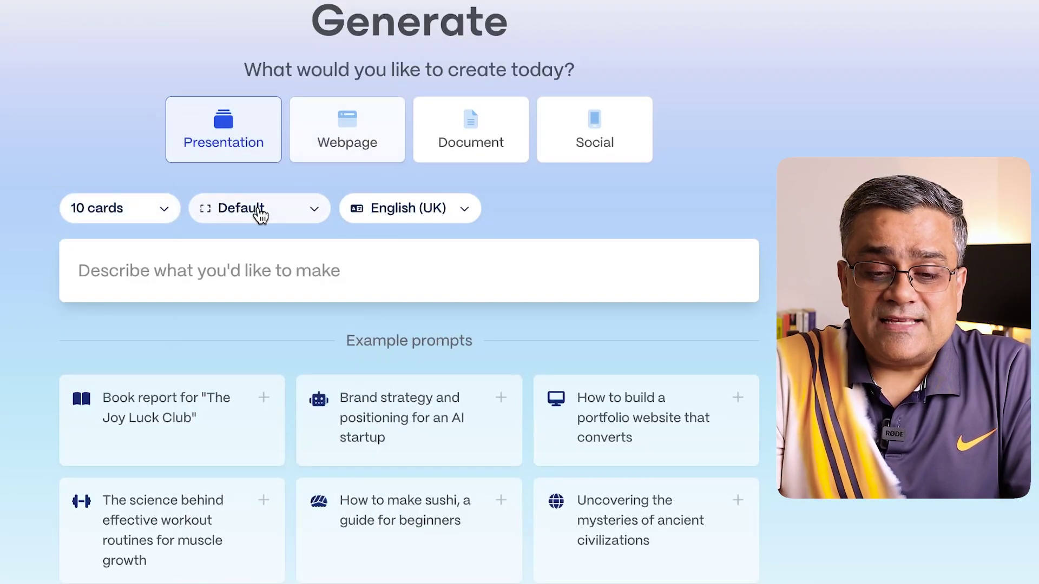
pyautogui.click(314, 215)
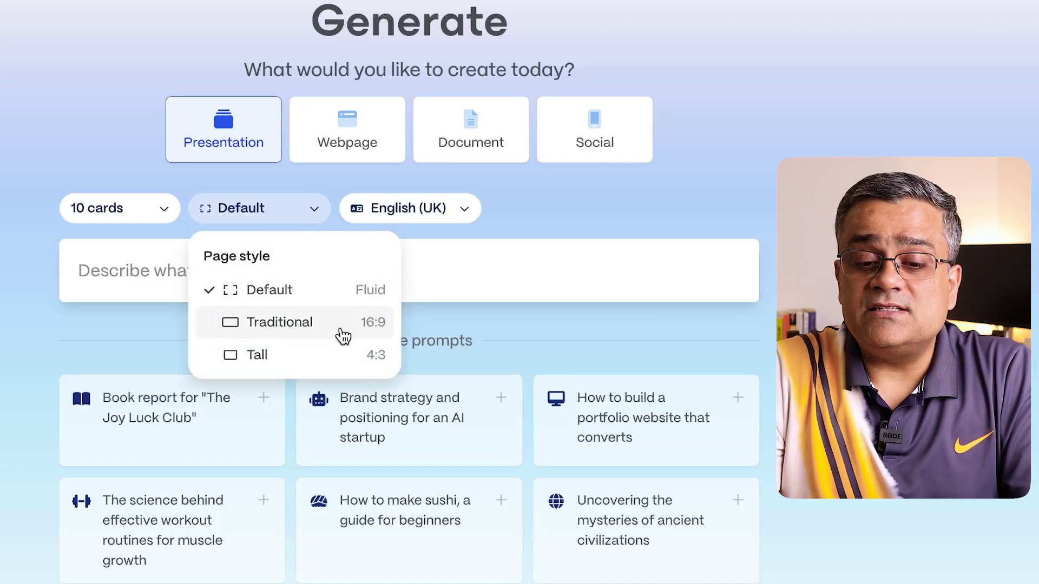
pyautogui.click(311, 338)
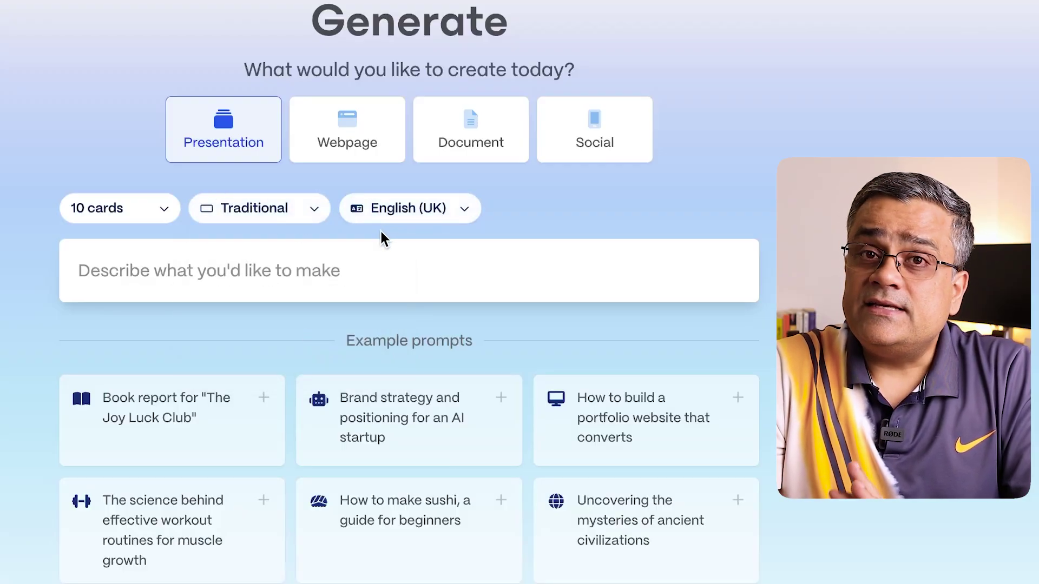
# Step: Paste the copied school workshop prompt as the description of the presentation
pyautogui.click(260, 273)
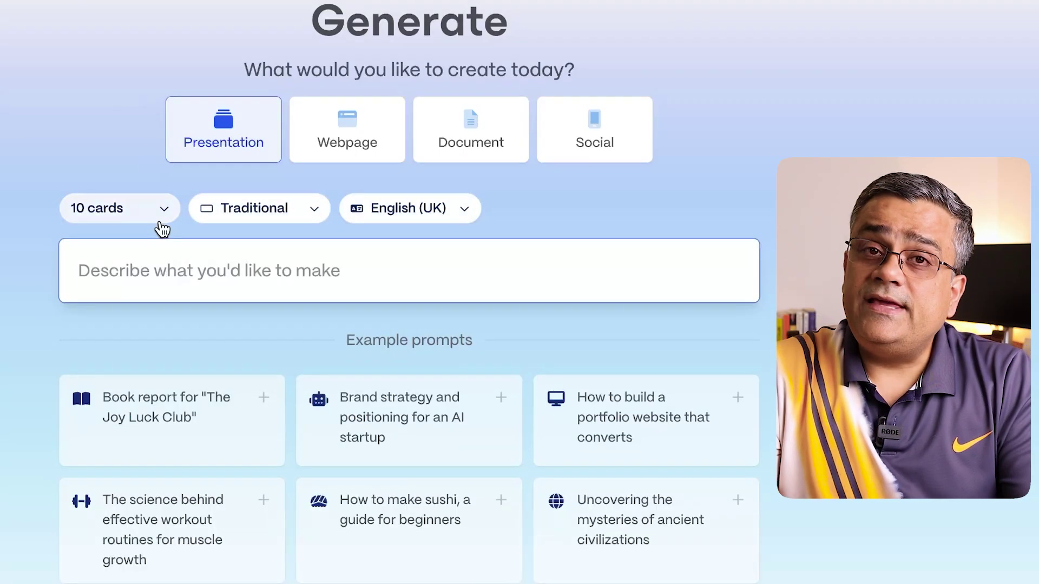
pyautogui.hotkey('ctrl', 'v')
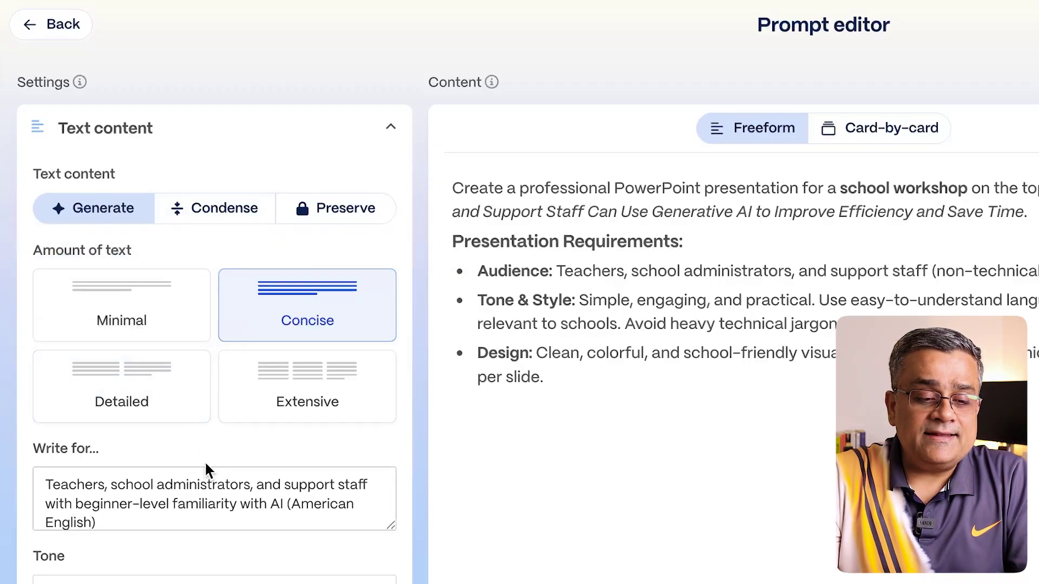
# Step: Review the text amount, audience, tone and output language settings, and choose the Blueberry theme
pyautogui.scroll(-1, 206, 464)
pyautogui.scroll(-2, 206, 465)
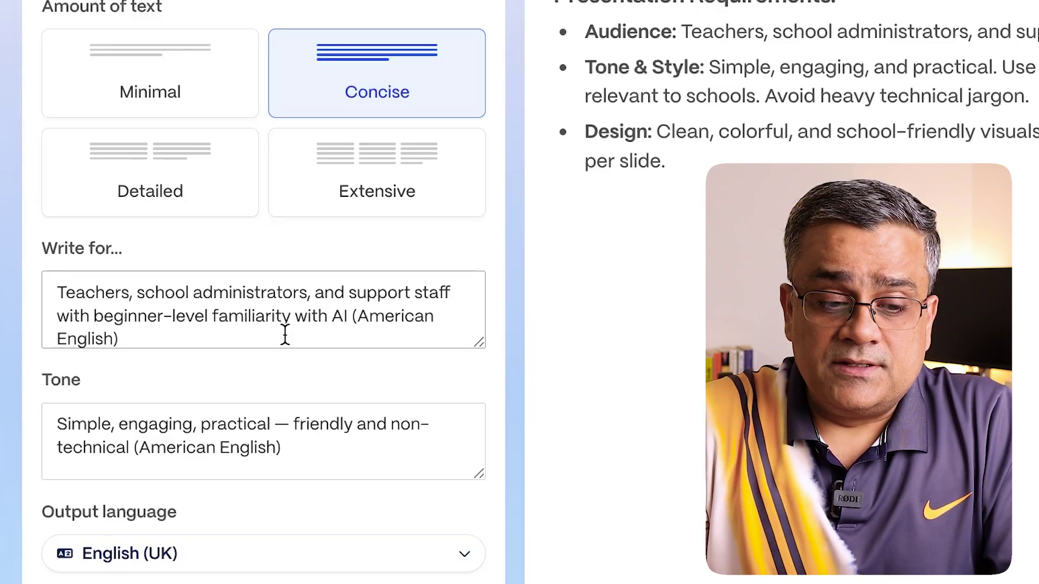
pyautogui.scroll(-3, 287, 446)
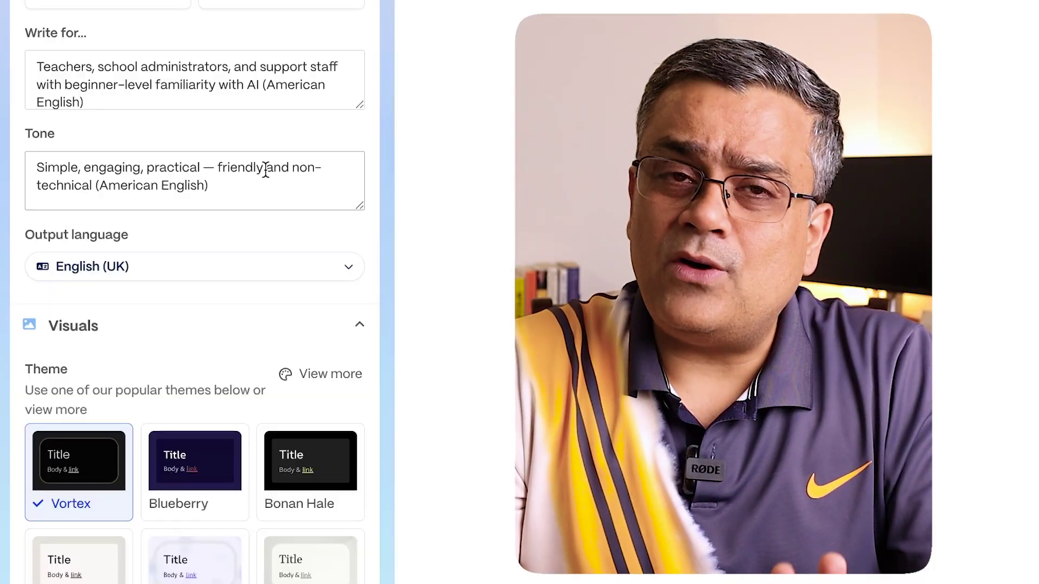
pyautogui.scroll(-4, 266, 169)
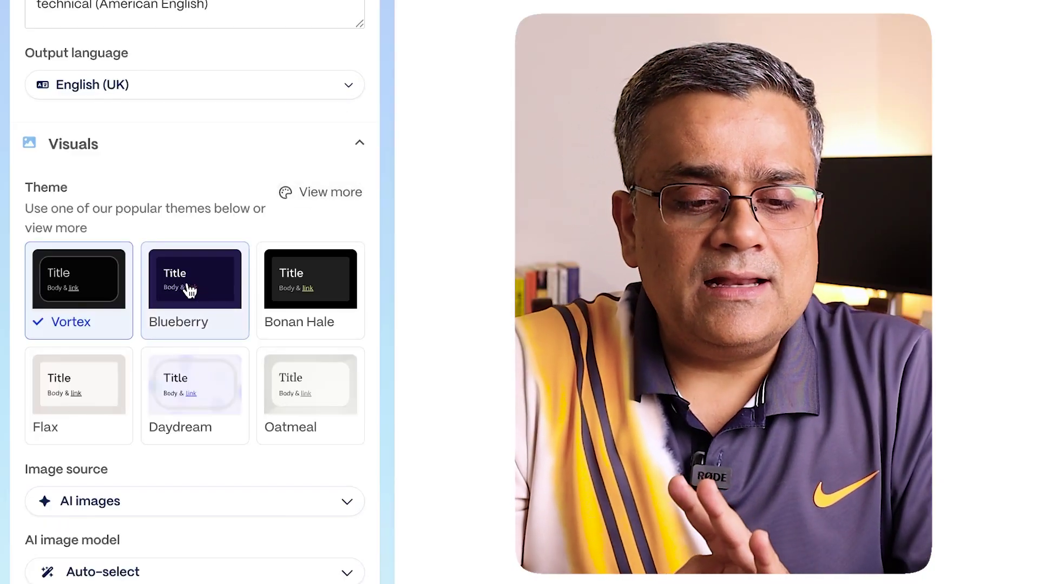
pyautogui.click(186, 289)
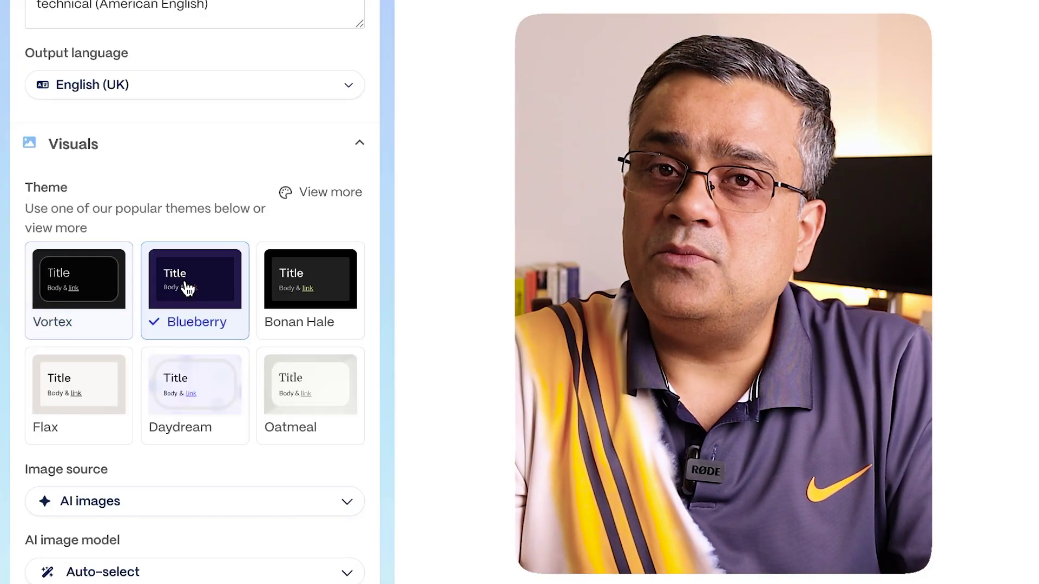
# Step: Examine the image source options for the presentation's visuals, leaving AI images selected
pyautogui.scroll(-6, 186, 287)
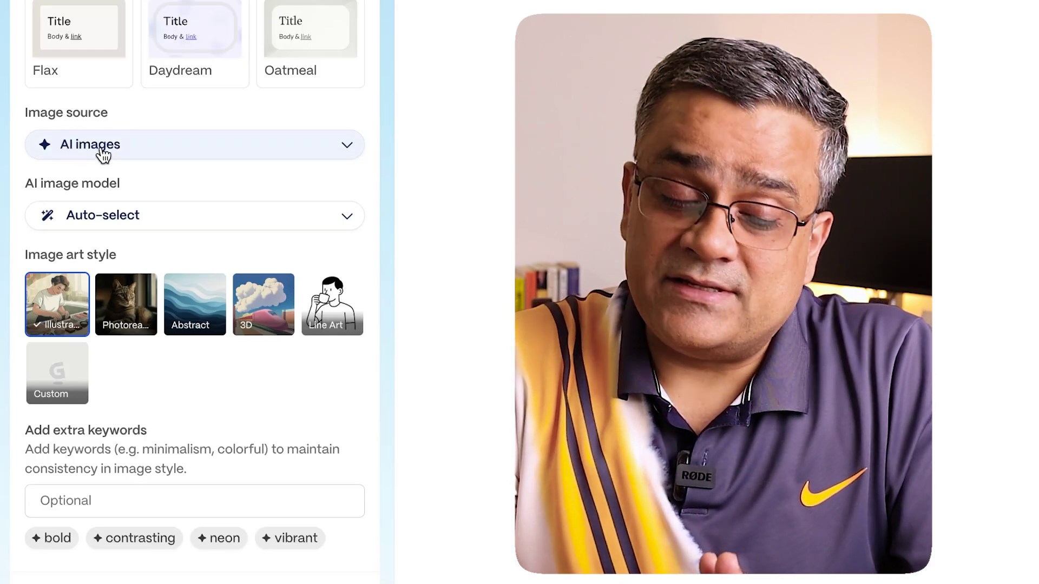
pyautogui.click(346, 155)
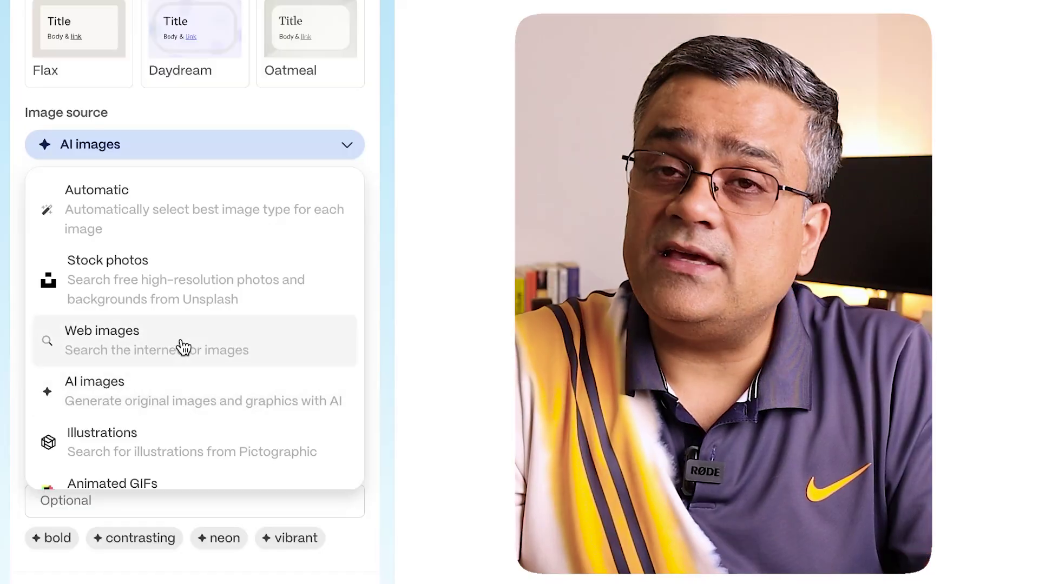
pyautogui.scroll(-3, 184, 347)
pyautogui.scroll(3, 183, 346)
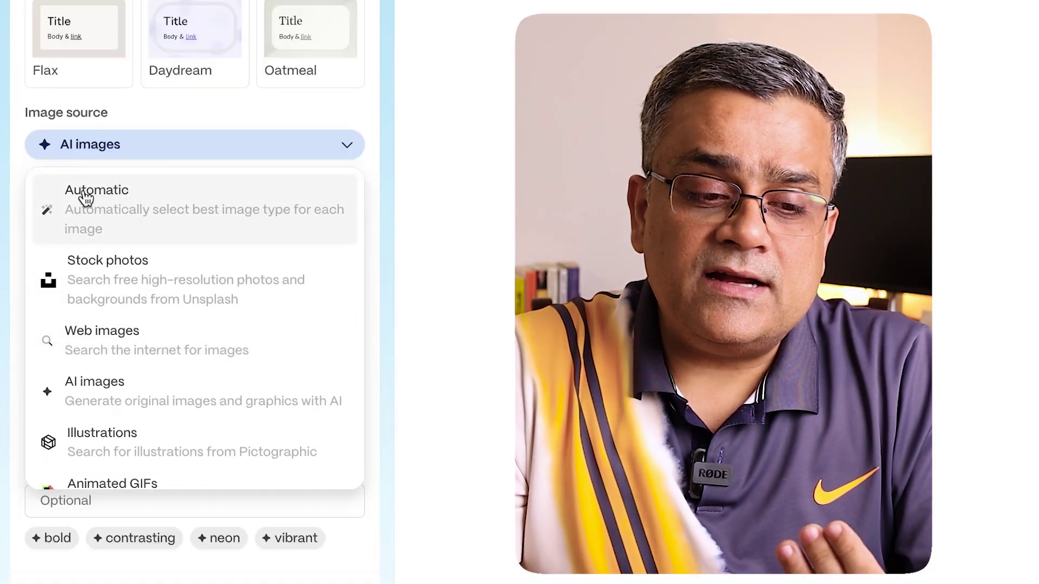
pyautogui.click(146, 112)
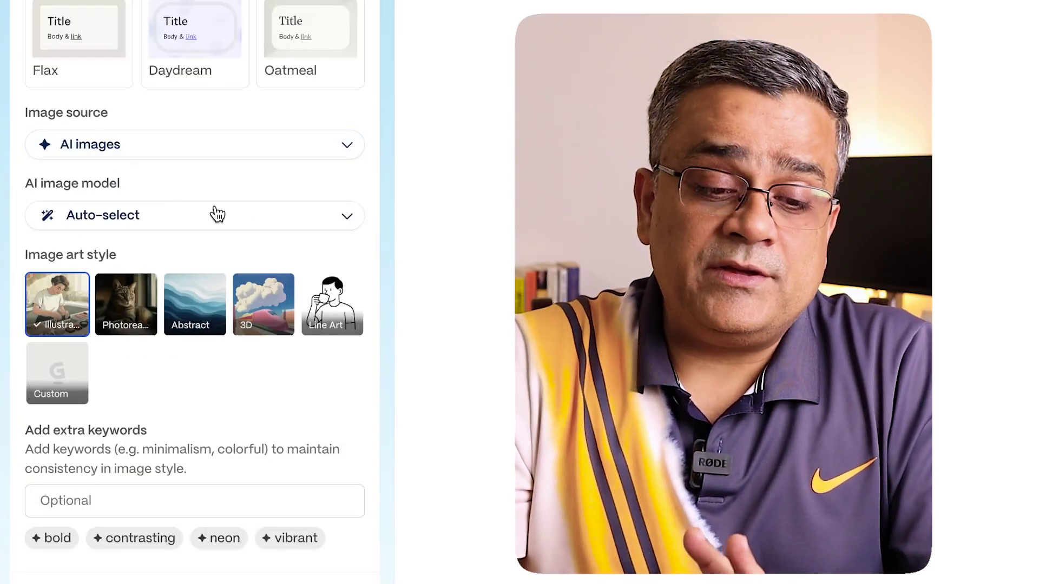
# Step: Examine the basic, advanced, premium and ultra AI image models on offer, leaving the model on Auto-select
pyautogui.click(327, 227)
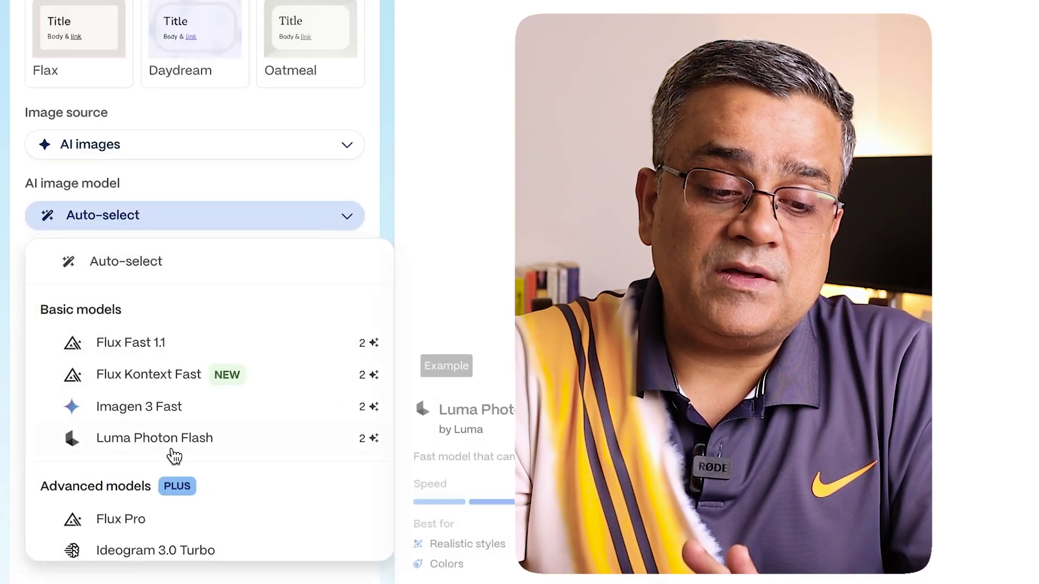
pyautogui.scroll(-2, 235, 463)
pyautogui.scroll(-2, 234, 463)
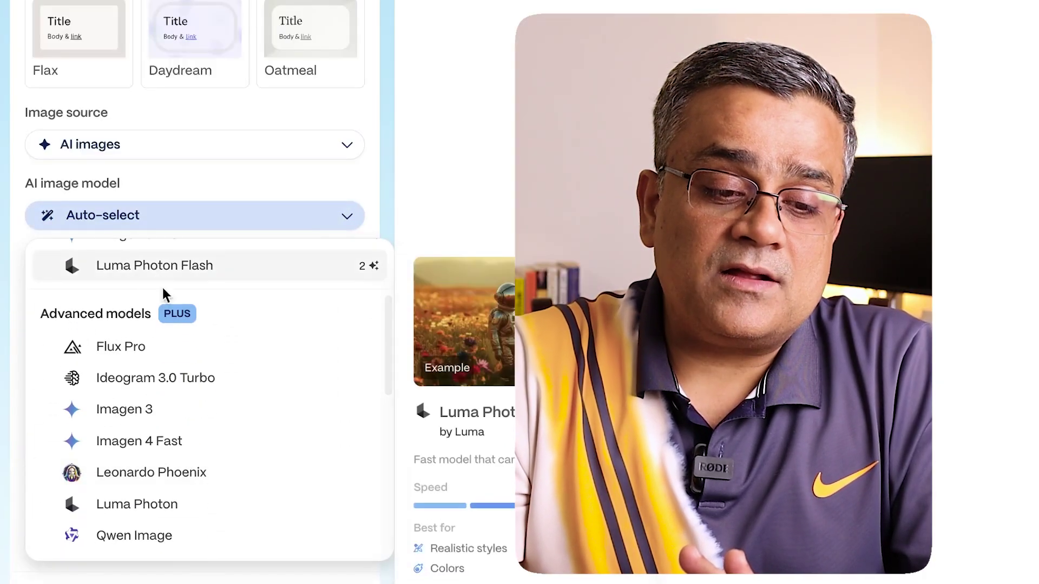
pyautogui.scroll(-5, 213, 343)
pyautogui.scroll(-2, 213, 342)
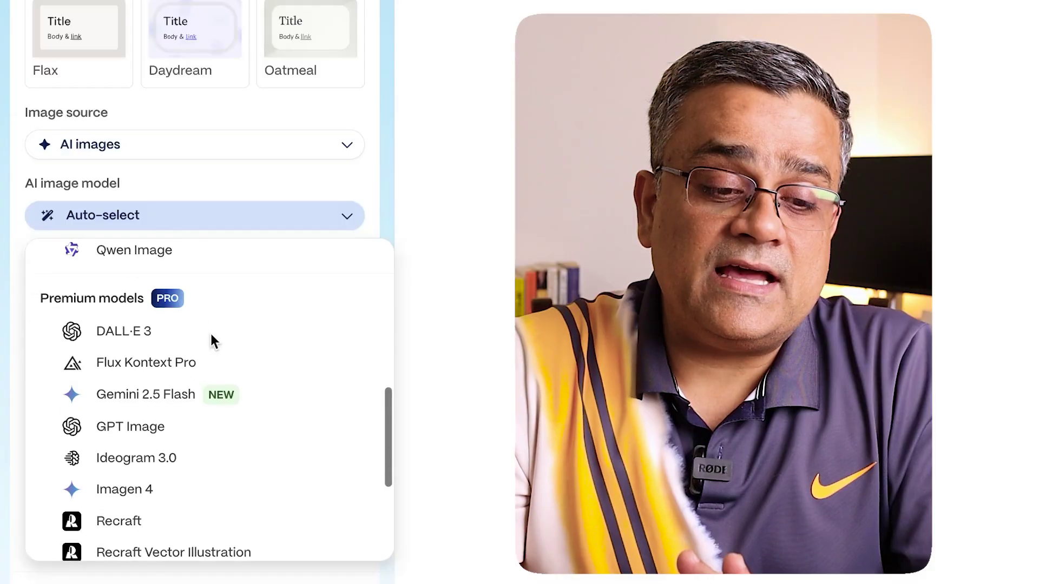
pyautogui.scroll(-5, 211, 335)
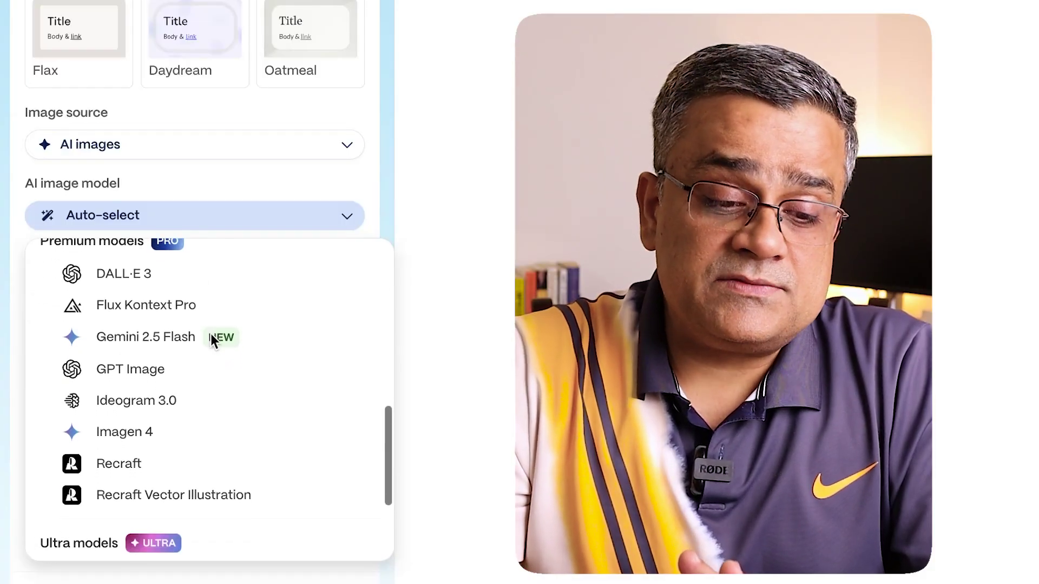
pyautogui.scroll(10, 211, 334)
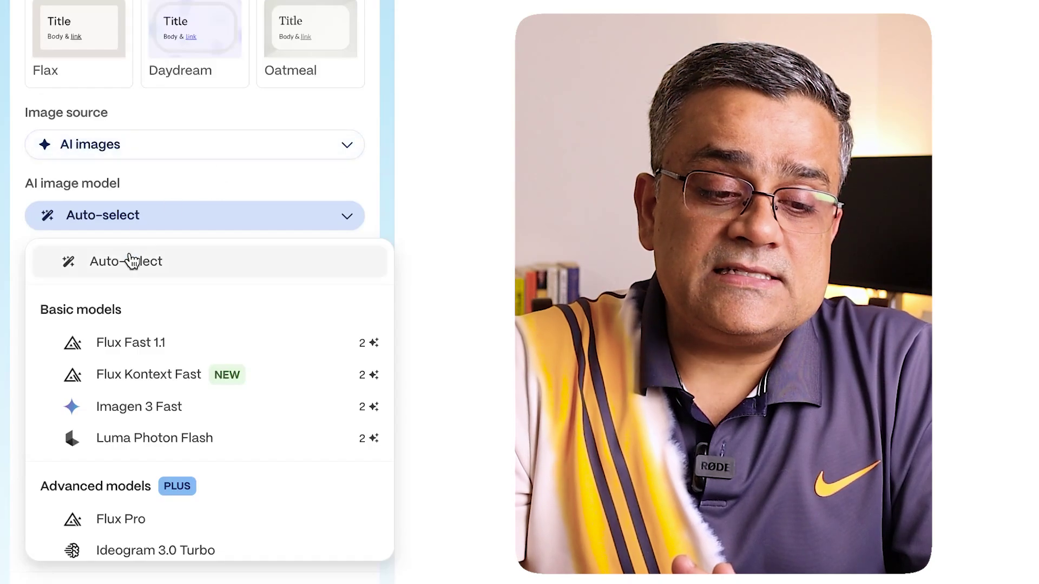
pyautogui.click(177, 178)
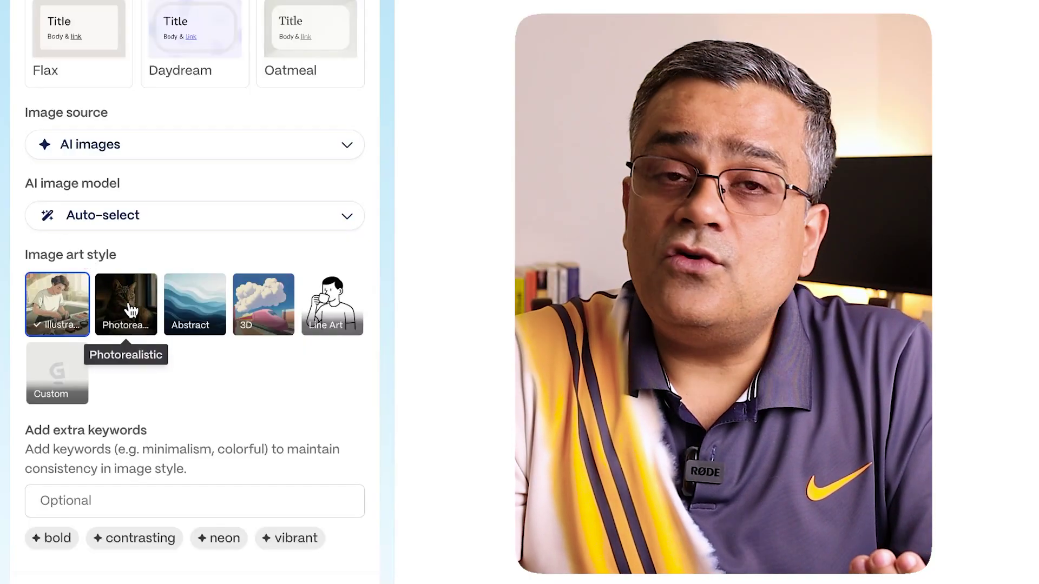
# Step: Choose the Photorealistic image art style and generate the 10-card presentation
pyautogui.click(130, 310)
pyautogui.scroll(-3, 346, 400)
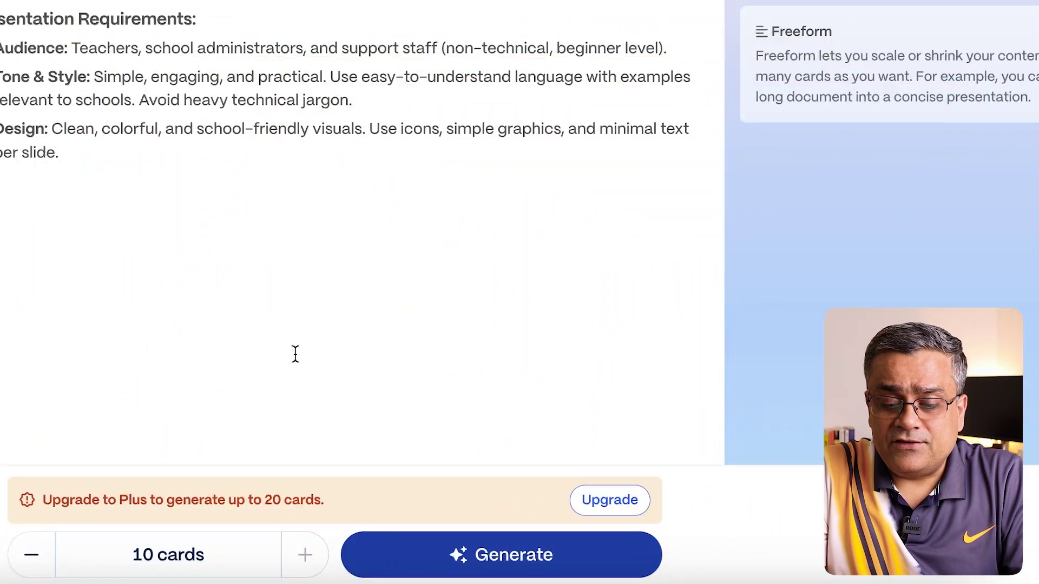
pyautogui.click(507, 549)
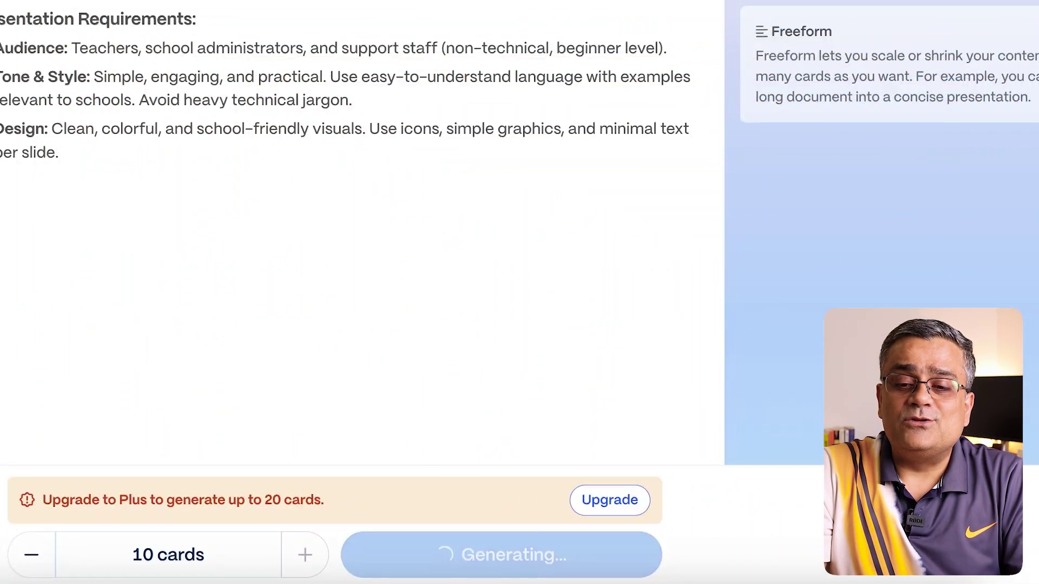
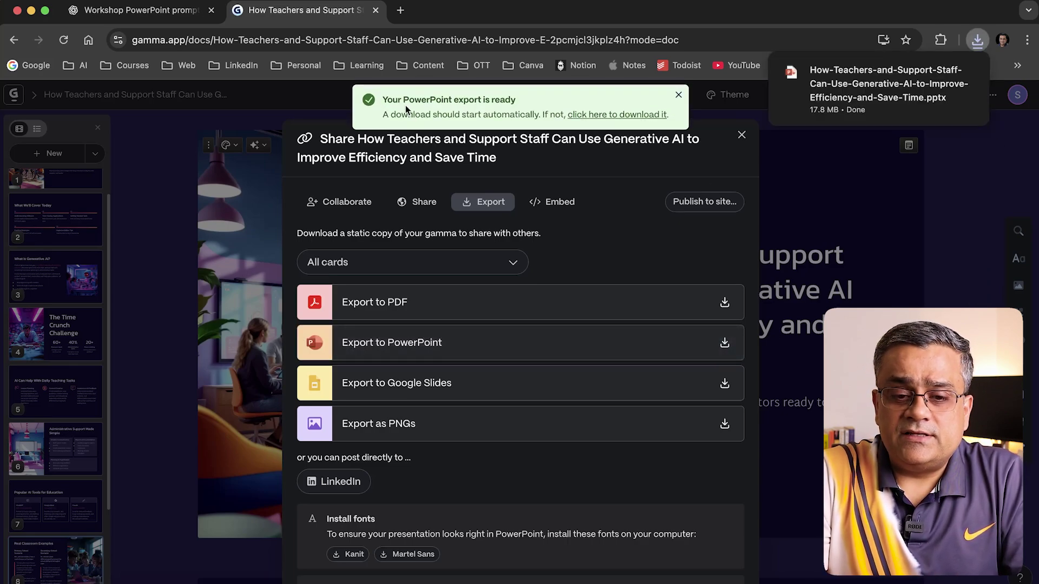
# Step: Close the PowerPoint export notice and sharing dialog, and preview the first slides of the deck in present mode
pyautogui.click(679, 96)
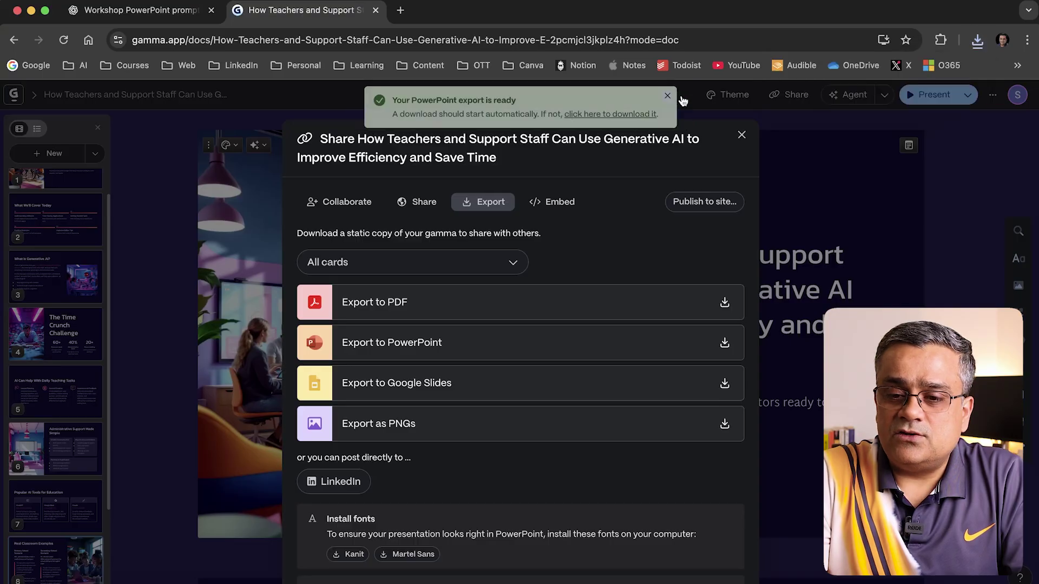
pyautogui.click(741, 136)
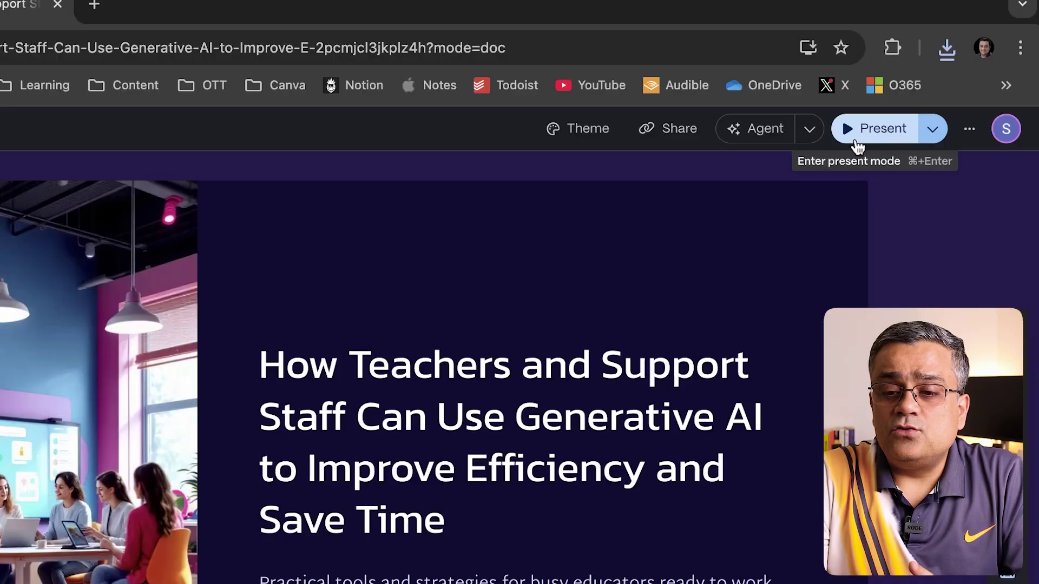
pyautogui.click(879, 130)
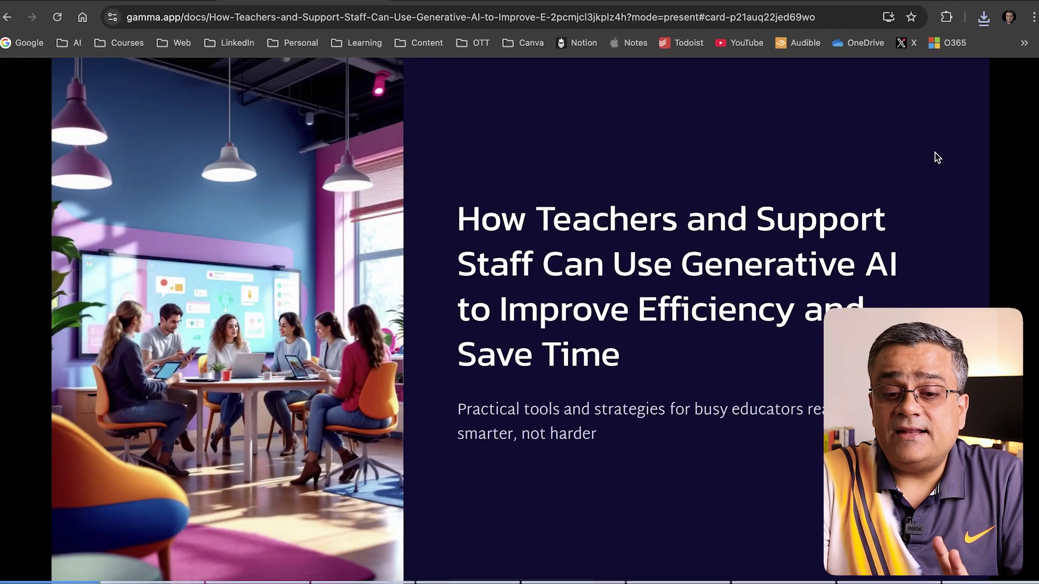
pyautogui.press('Right')
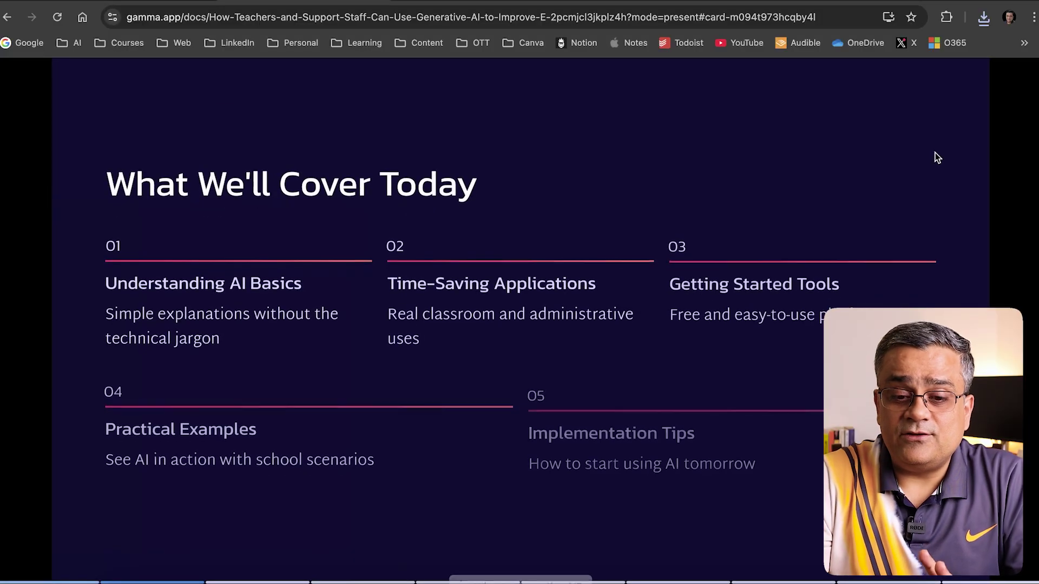
pyautogui.press('Right')
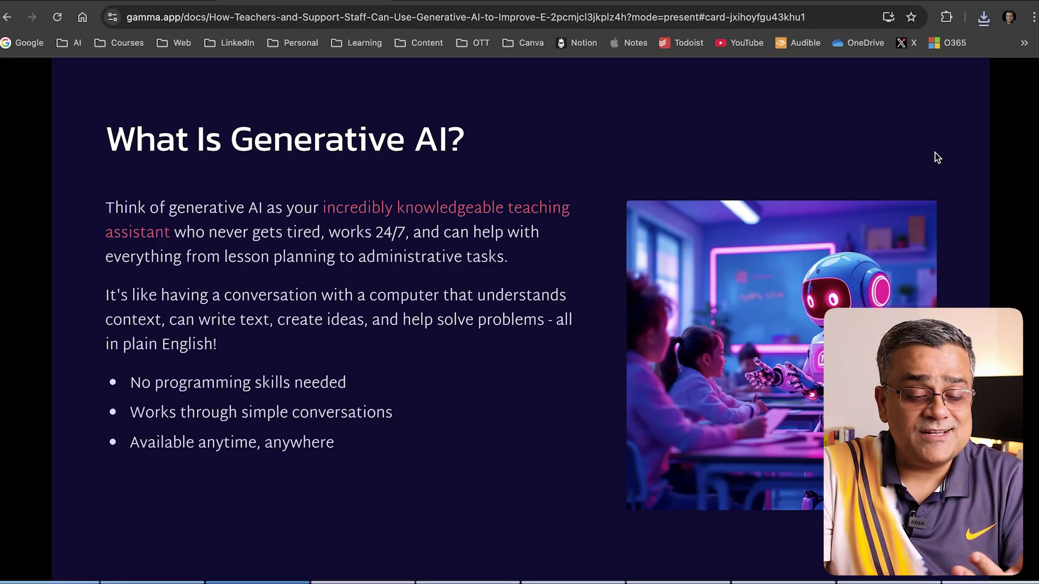
pyautogui.press('Right')
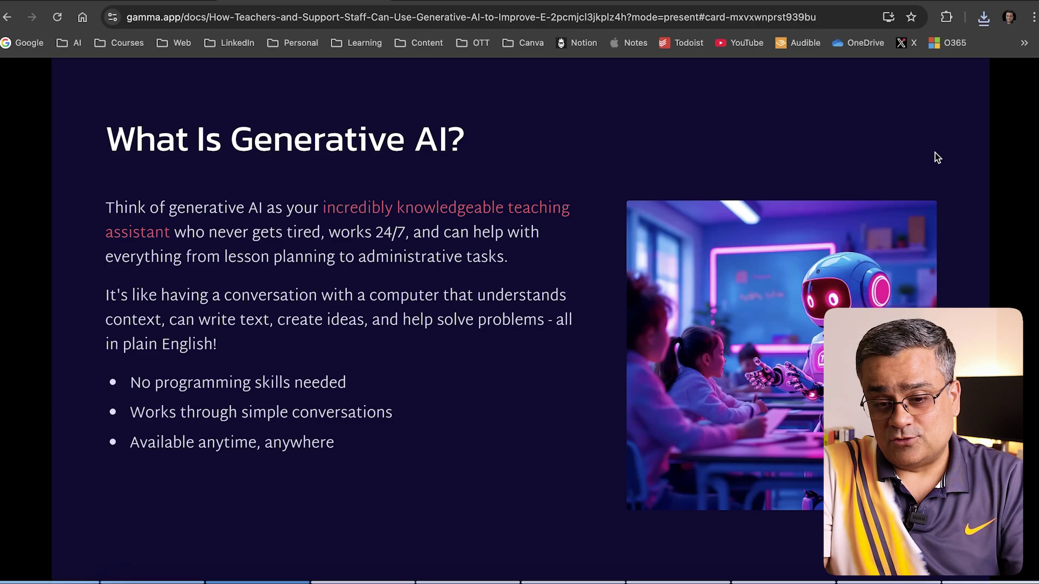
pyautogui.press('Escape')
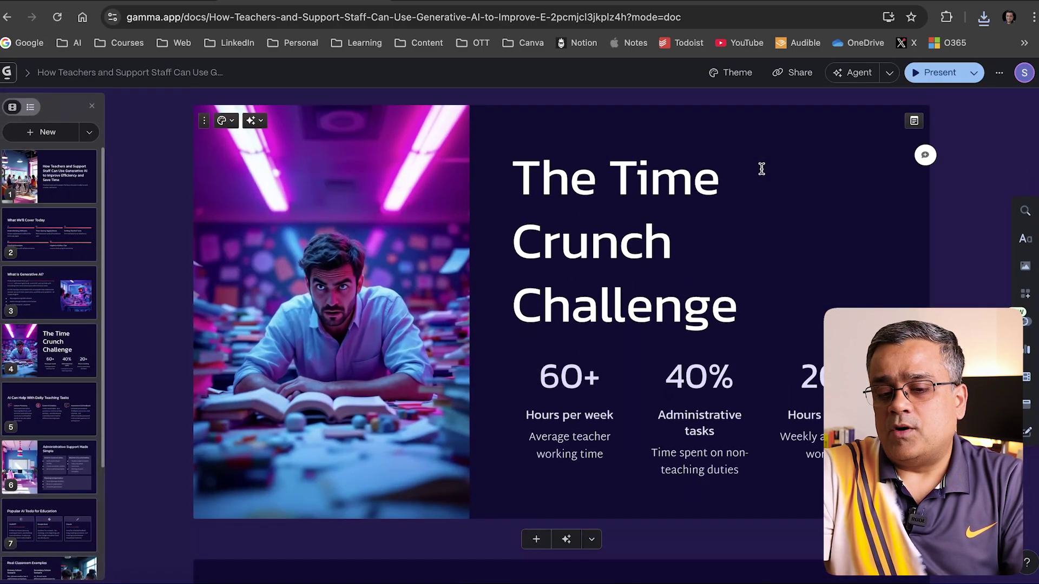
# Step: Have Gamma Agent improve the writing on the "What Is Generative AI?" card
pyautogui.scroll(8, 761, 169)
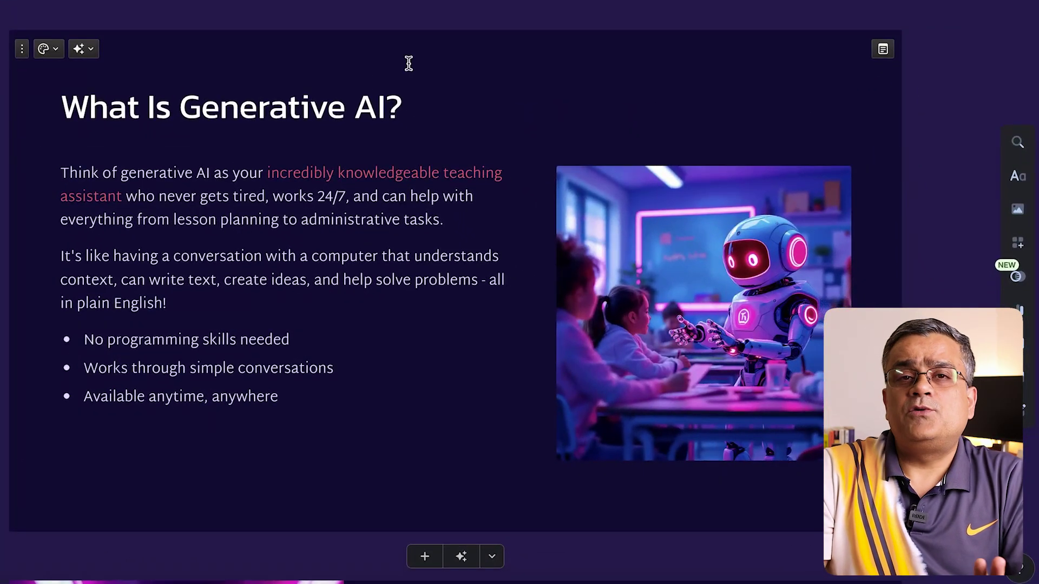
pyautogui.click(93, 51)
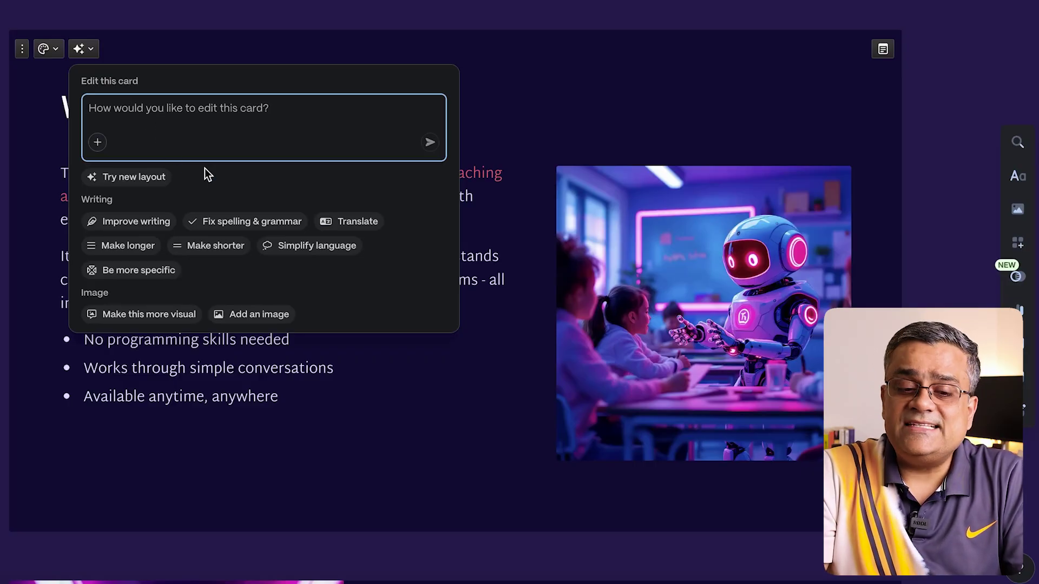
pyautogui.click(115, 221)
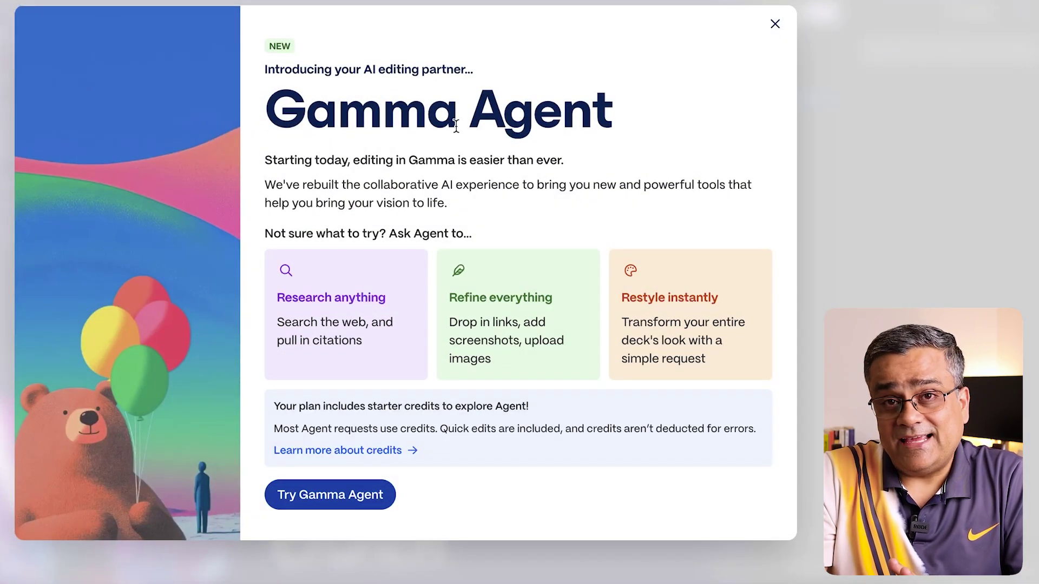
pyautogui.click(328, 498)
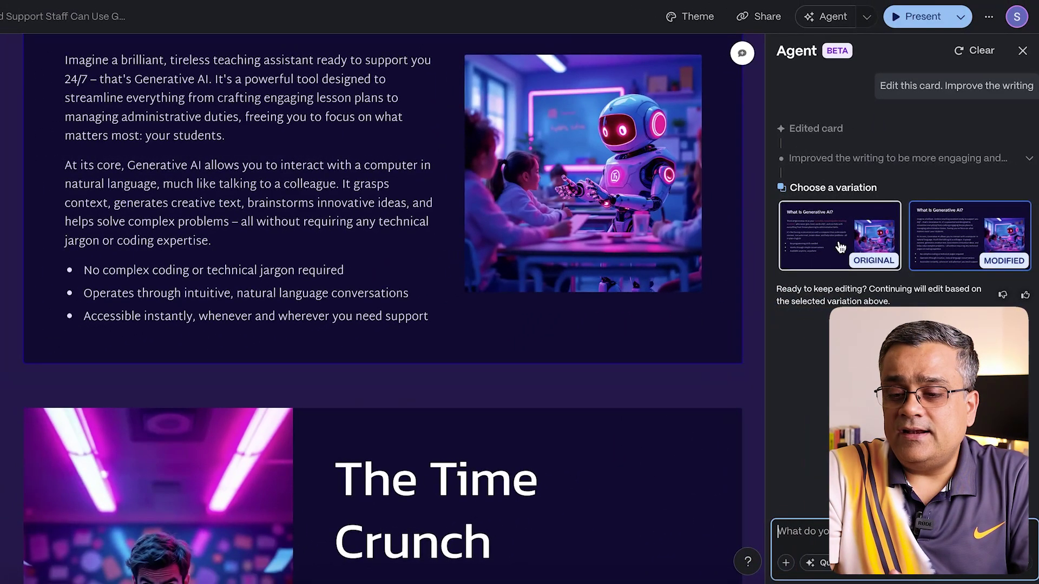
# Step: Compare the original and modified variations of the "What Is Generative AI?" card and keep the modified one
pyautogui.click(826, 247)
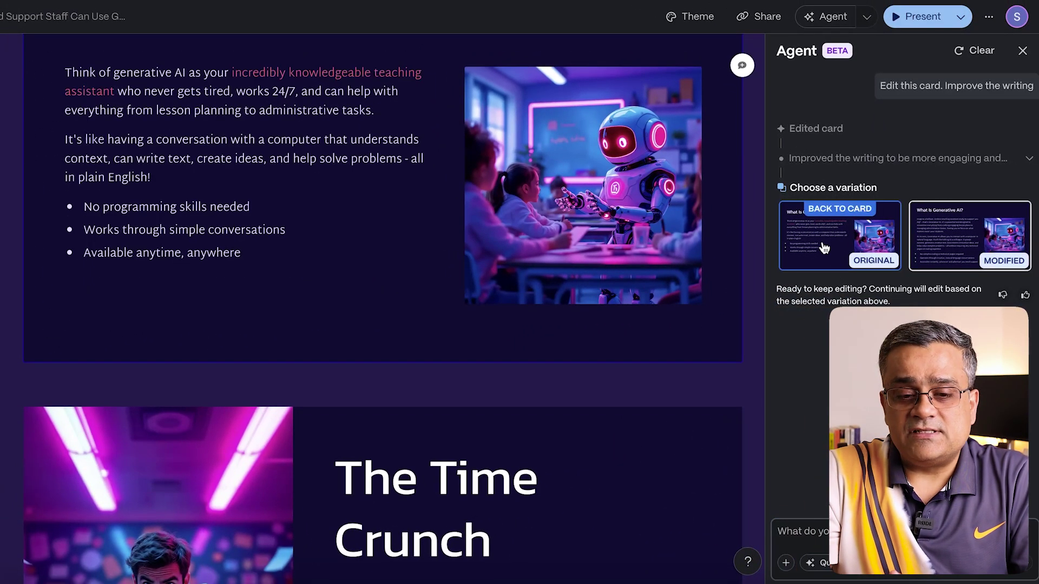
pyautogui.click(804, 247)
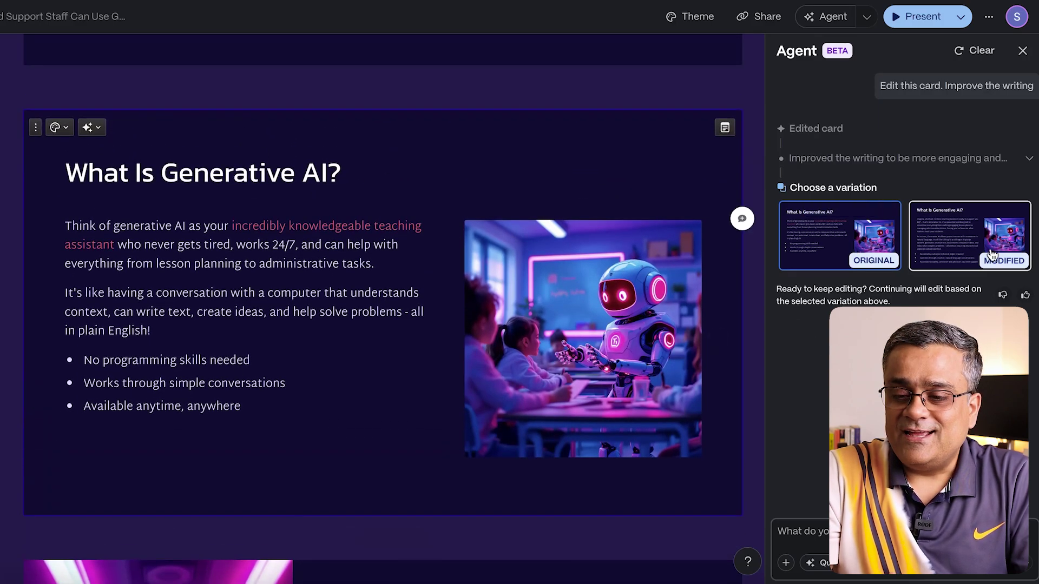
pyautogui.click(966, 236)
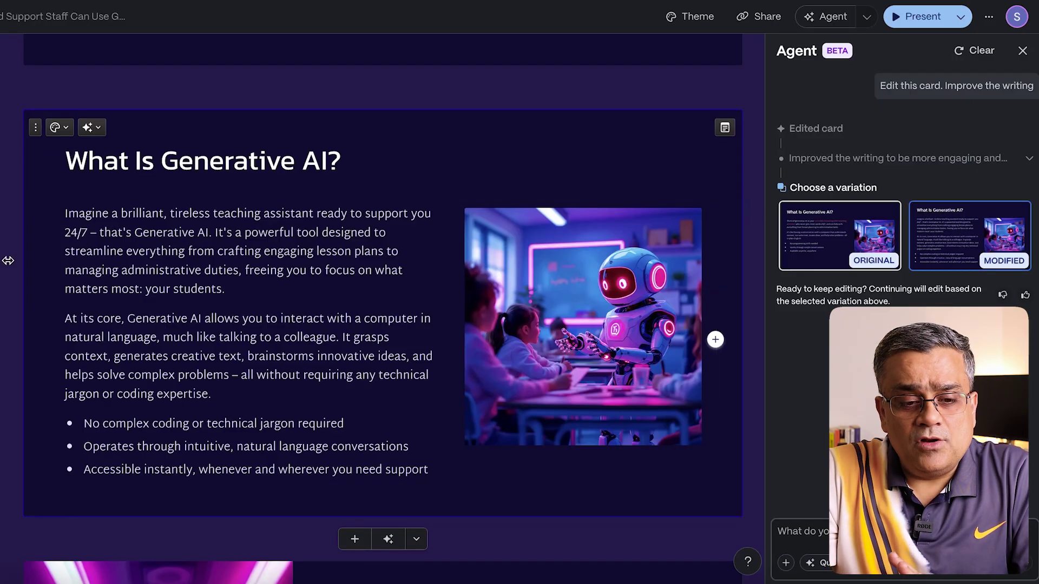
# Step: Review the AI editing and card styling options available for the "What Is Generative AI?" card
pyautogui.click(91, 128)
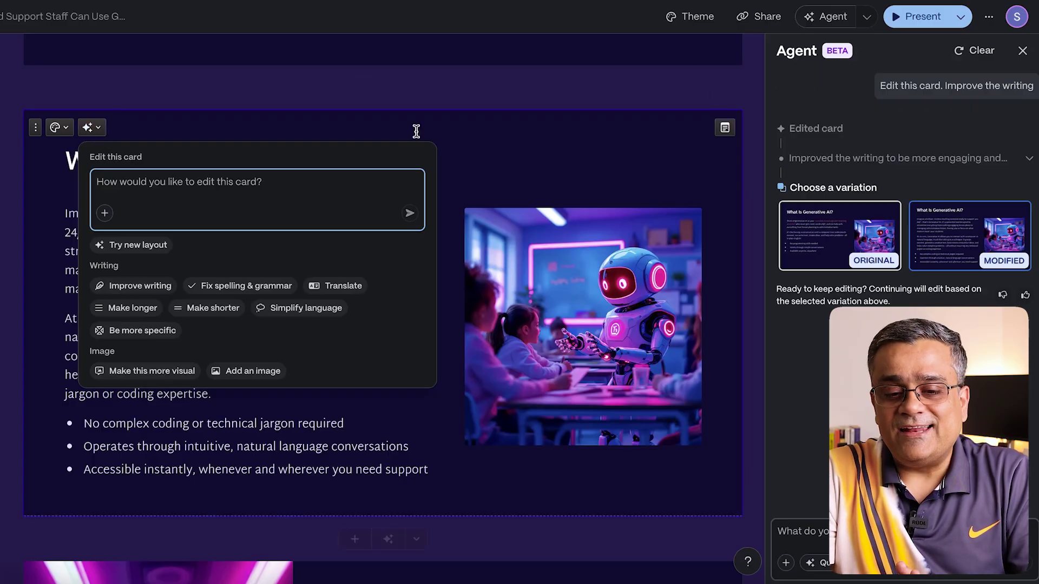
pyautogui.click(540, 146)
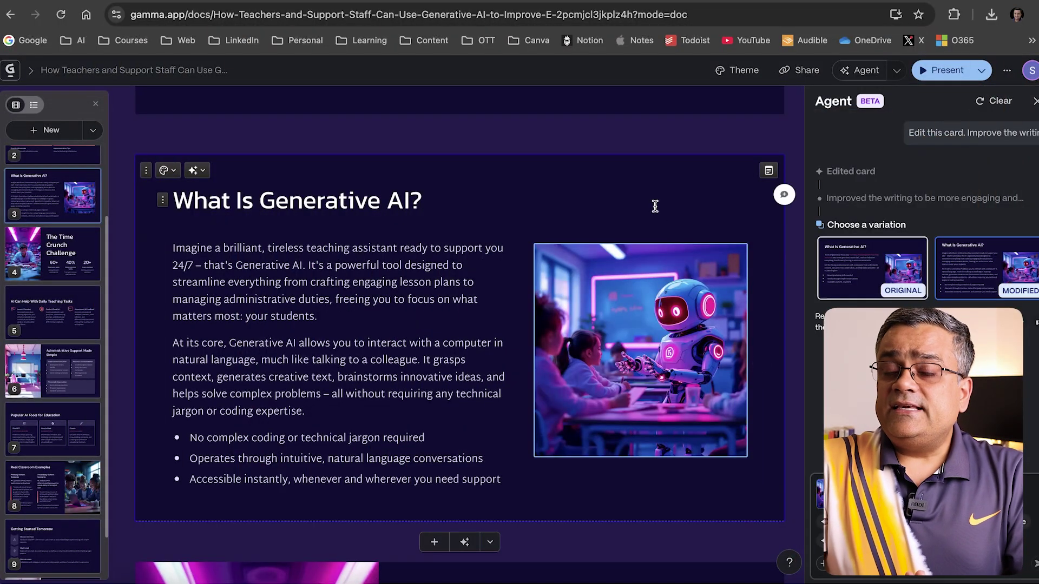
pyautogui.scroll(3, 606, 171)
pyautogui.scroll(-2, 606, 171)
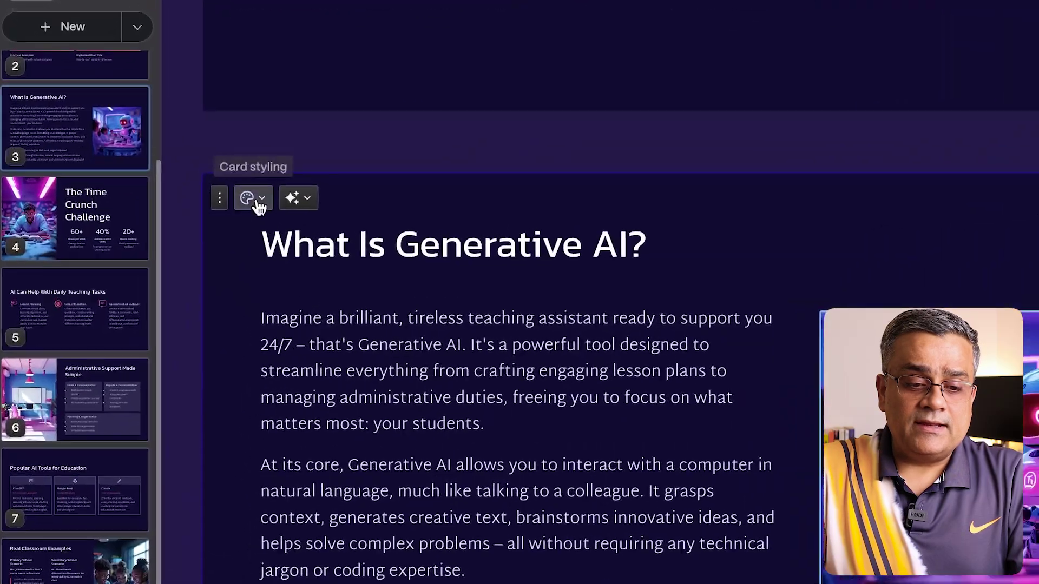
pyautogui.click(255, 201)
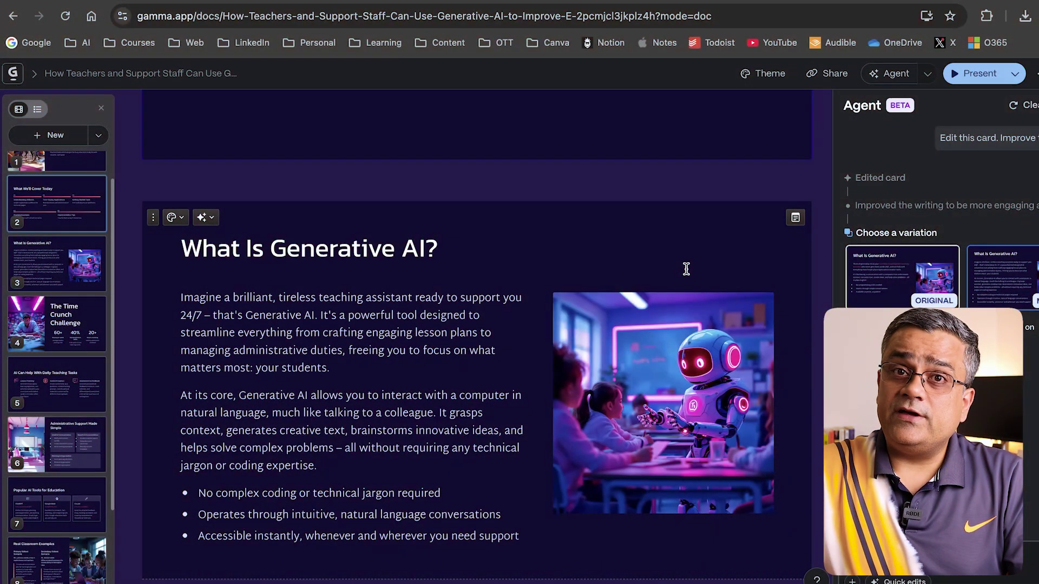
# Step: Use the AI card editing to make the "What We'll Cover Today" card more visual
pyautogui.scroll(7, 686, 269)
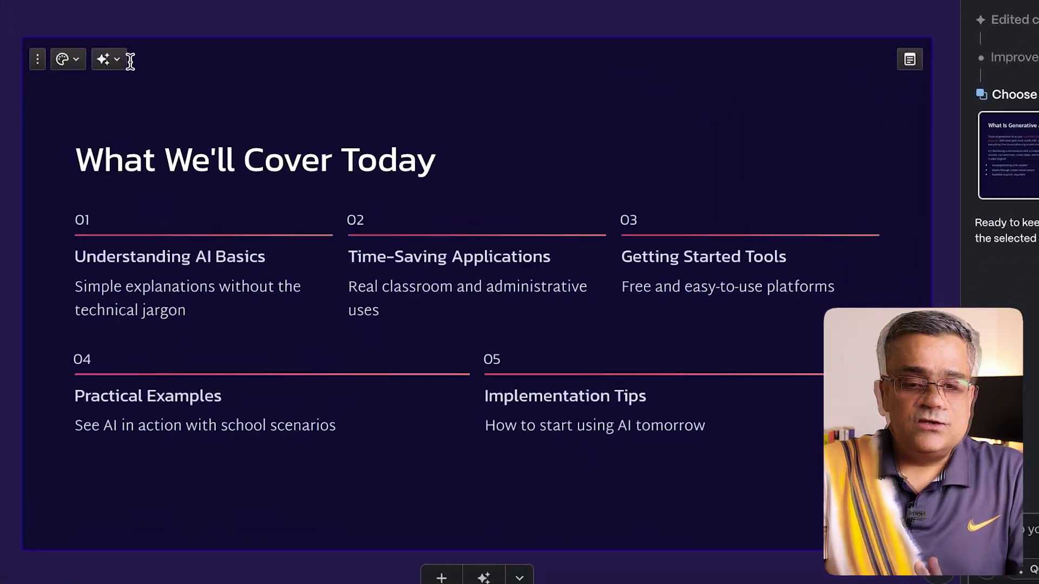
pyautogui.click(204, 207)
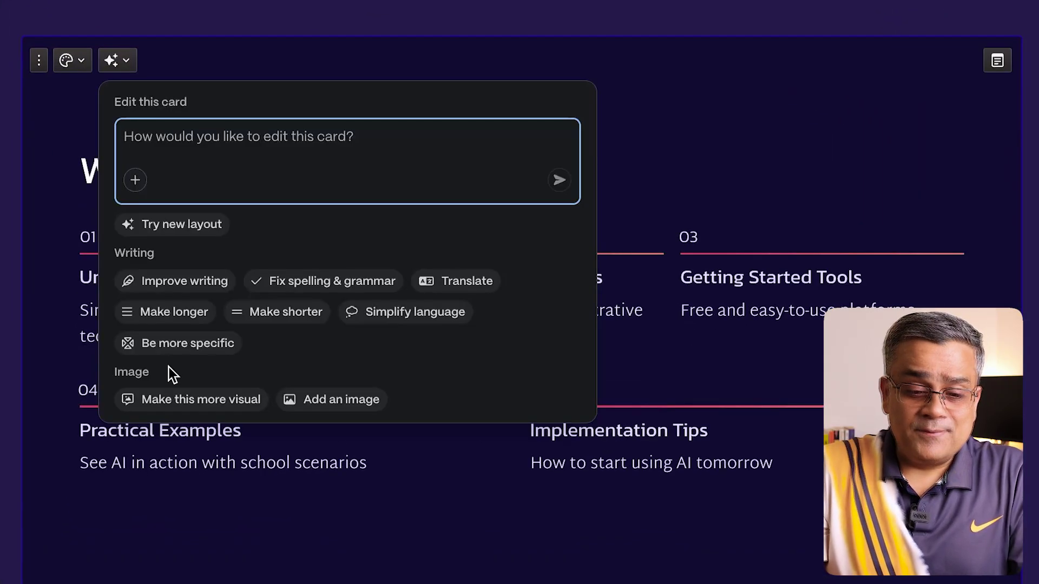
pyautogui.click(169, 400)
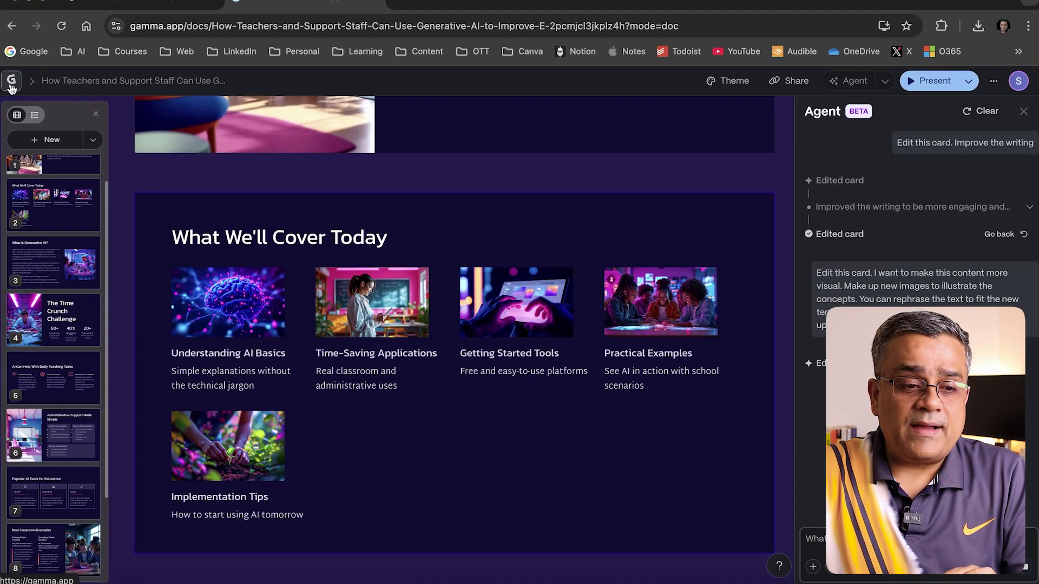
# Step: Return to the overview of all gammas and check the account's credit balance details
pyautogui.click(13, 87)
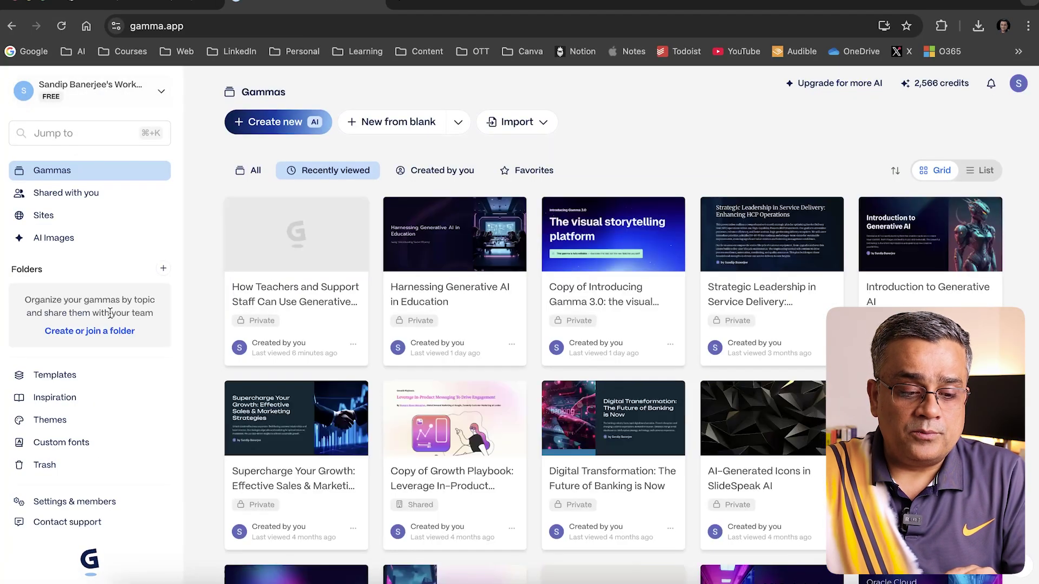
pyautogui.scroll(-1, 110, 313)
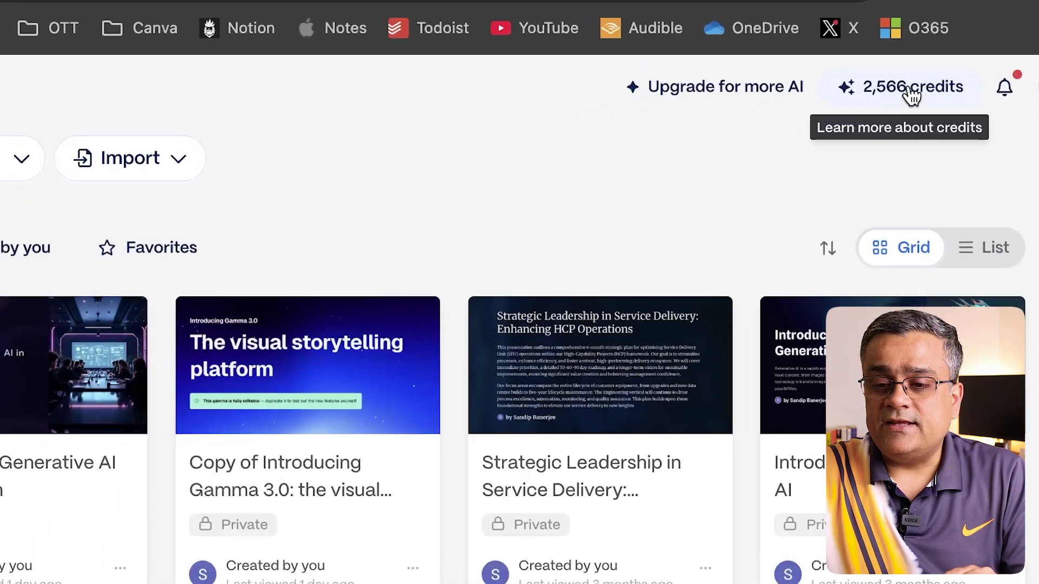
pyautogui.click(851, 108)
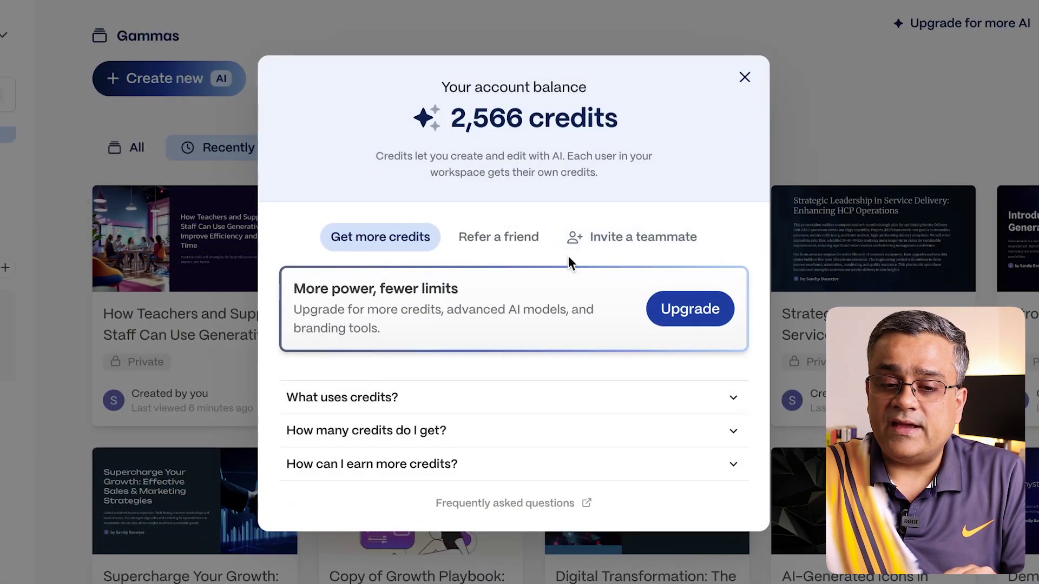